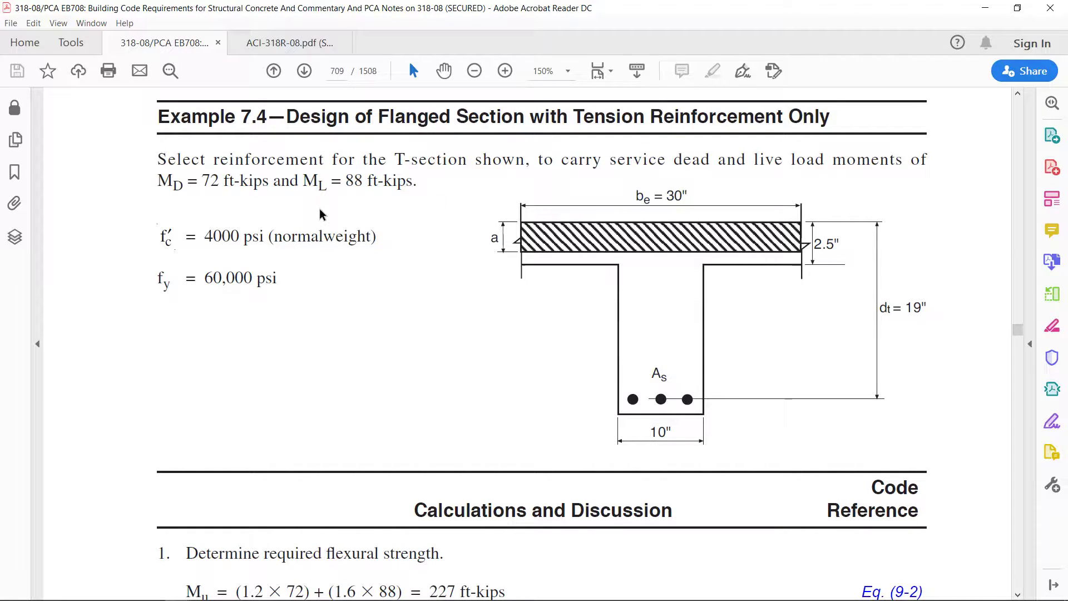
Highlight the given data: MD 72 ft-kips, f'c 4000 psi, fy 60,000 psi, be 30", hf 2.5", dt 19", bw 10".
{"action": "left_click_drag", "start_coordinate": [158, 181], "coordinate": [417, 183]}
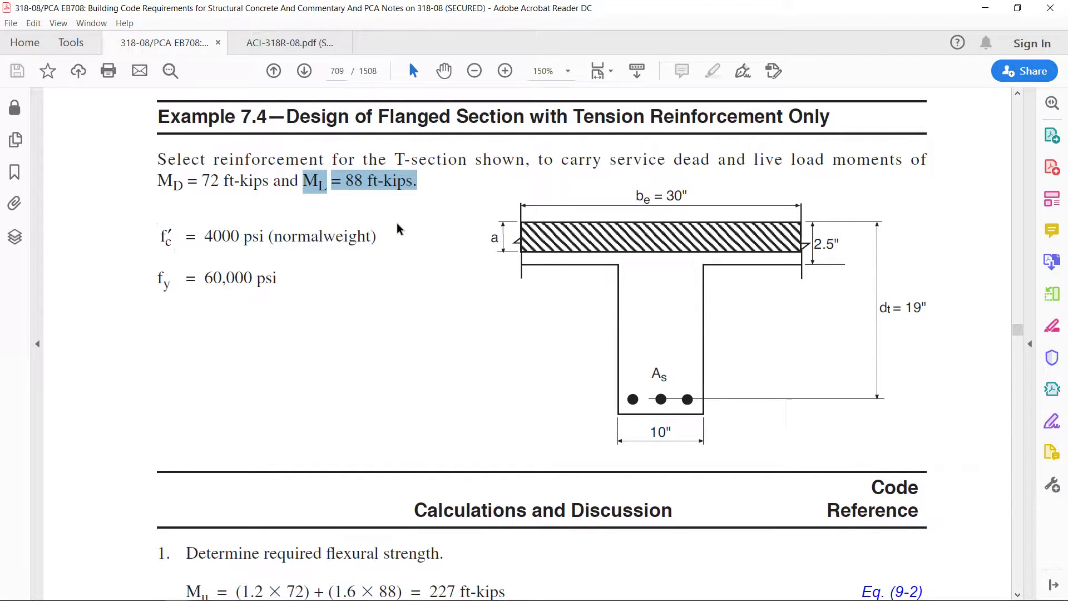
{"action": "left_click", "coordinate": [214, 239]}
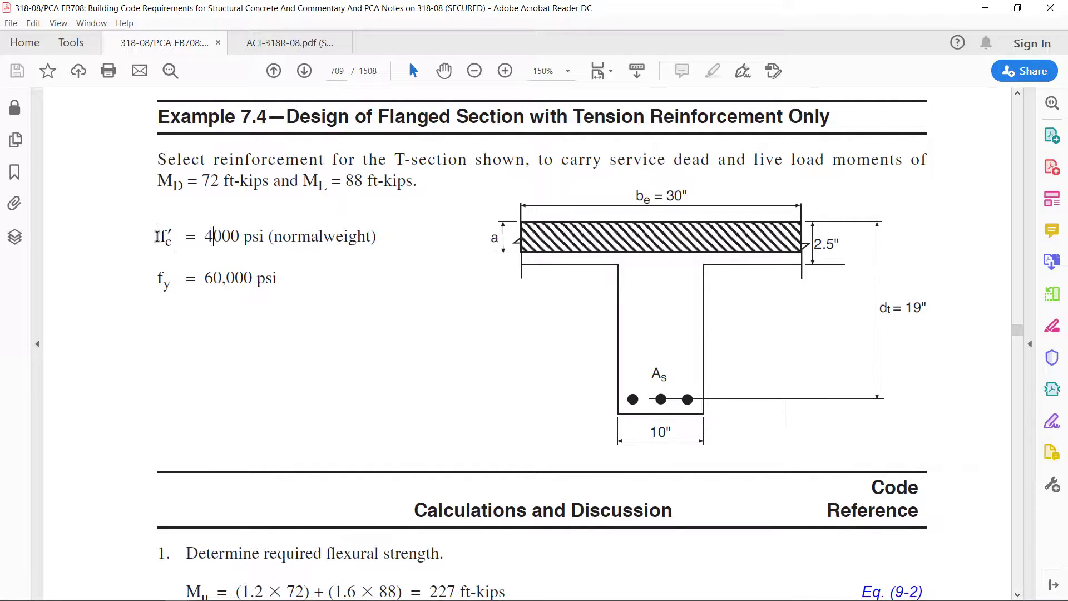
{"action": "left_click_drag", "start_coordinate": [160, 236], "coordinate": [251, 234]}
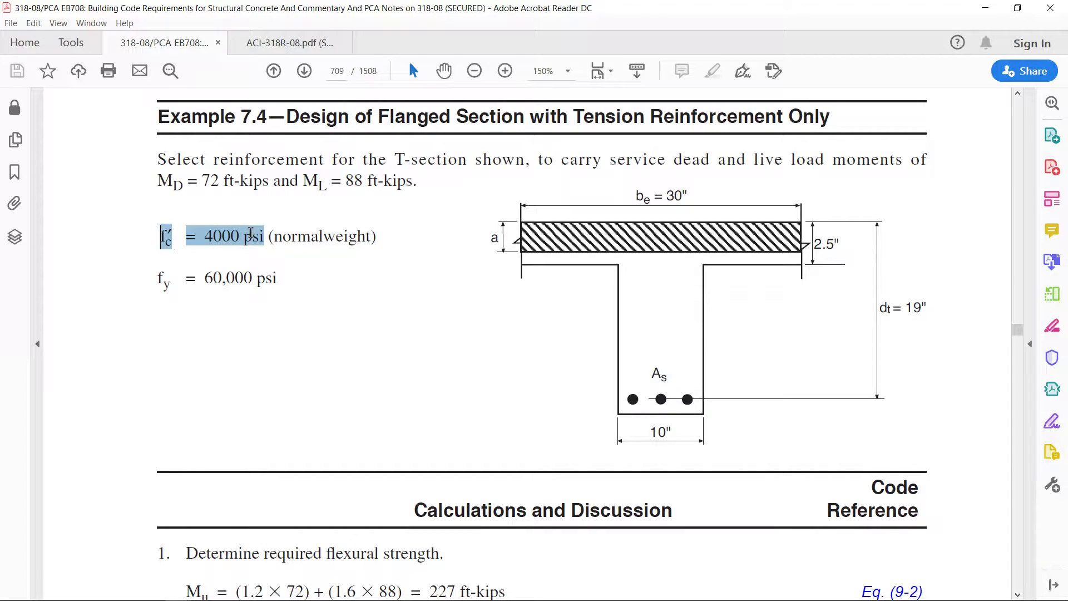
{"action": "left_click_drag", "start_coordinate": [146, 280], "coordinate": [281, 287]}
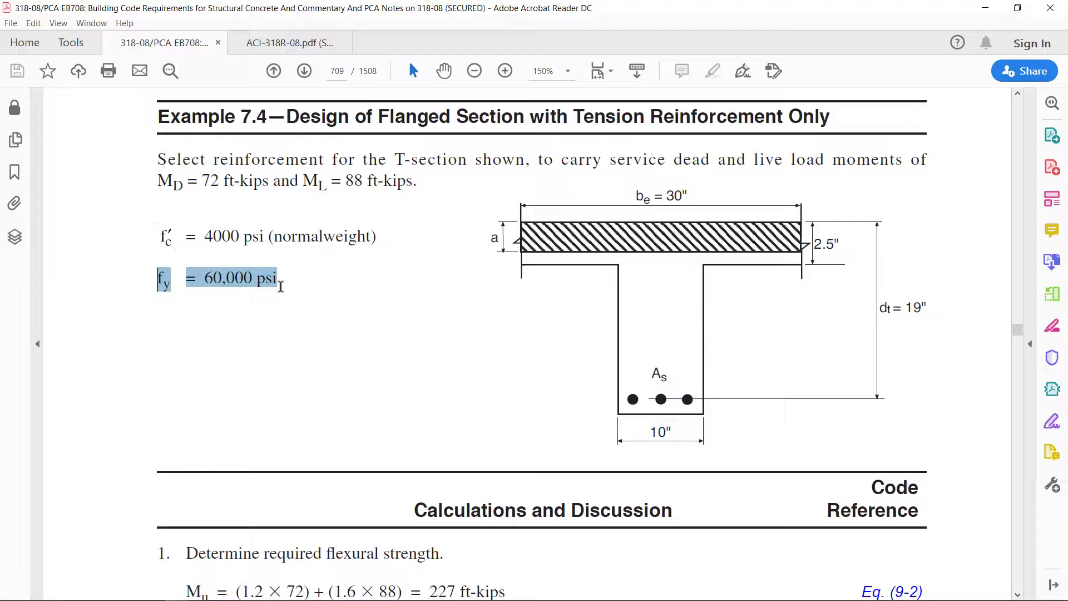
{"action": "left_click", "coordinate": [410, 293]}
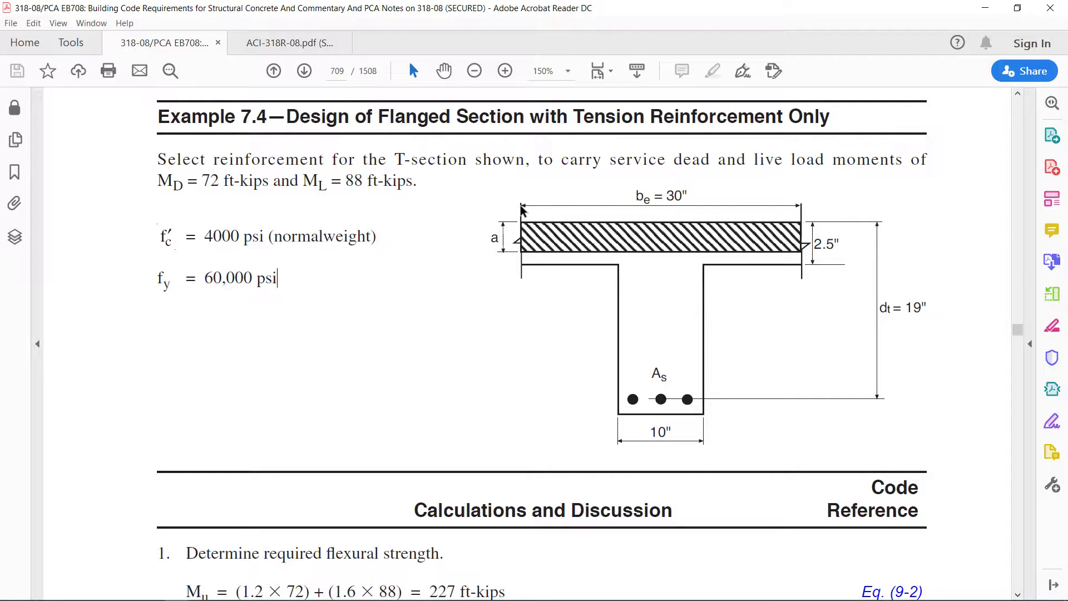
{"action": "left_click_drag", "start_coordinate": [634, 197], "coordinate": [684, 199]}
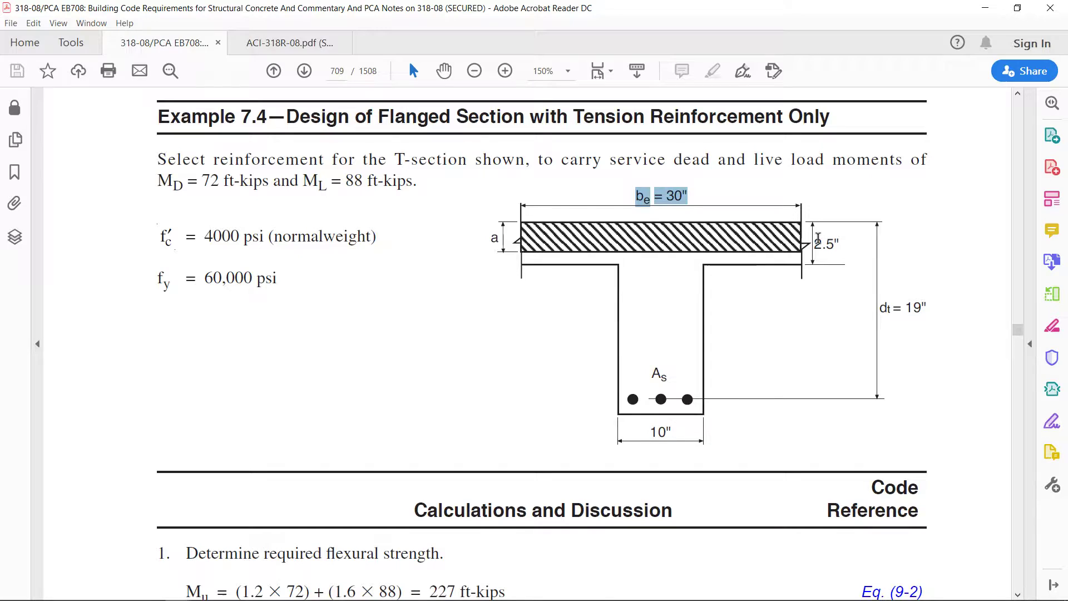
{"action": "left_click_drag", "start_coordinate": [816, 244], "coordinate": [837, 244]}
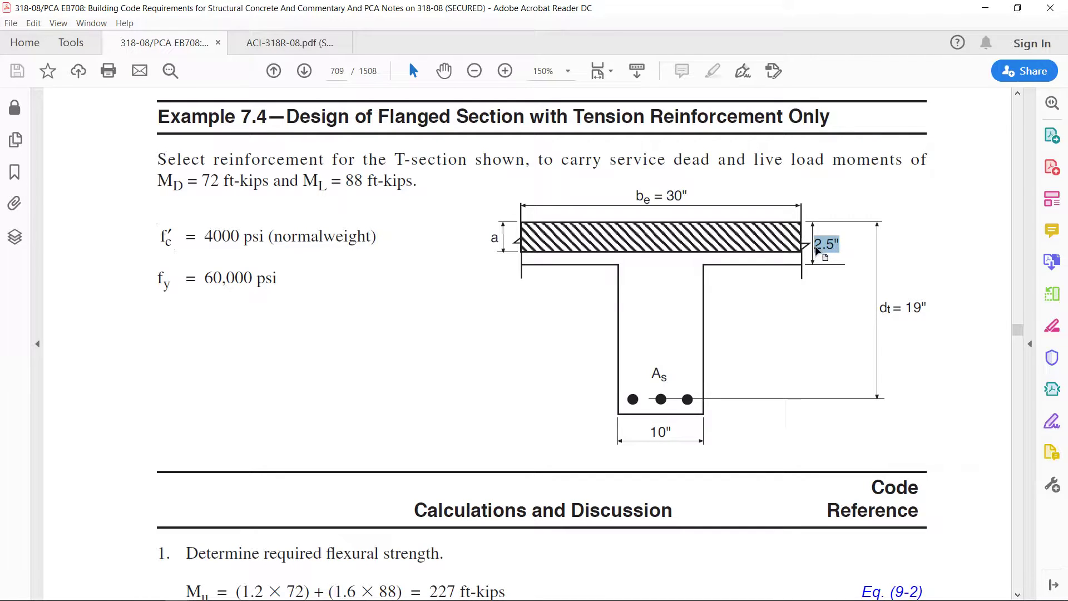
{"action": "left_click_drag", "start_coordinate": [876, 307], "coordinate": [938, 308]}
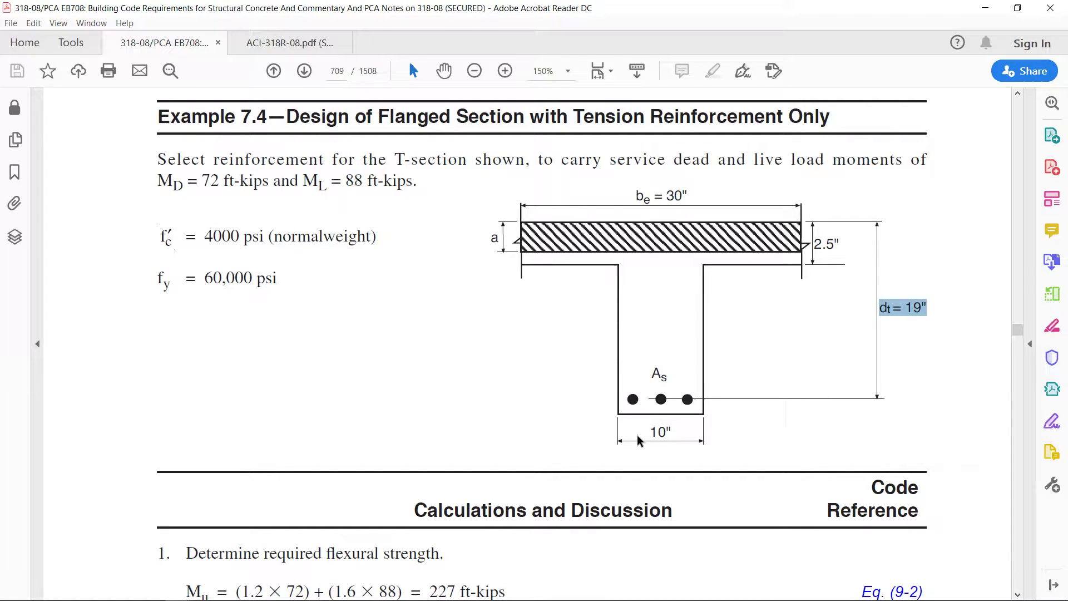
{"action": "left_click", "coordinate": [652, 430]}
{"action": "left_click_drag", "start_coordinate": [651, 430], "coordinate": [679, 431]}
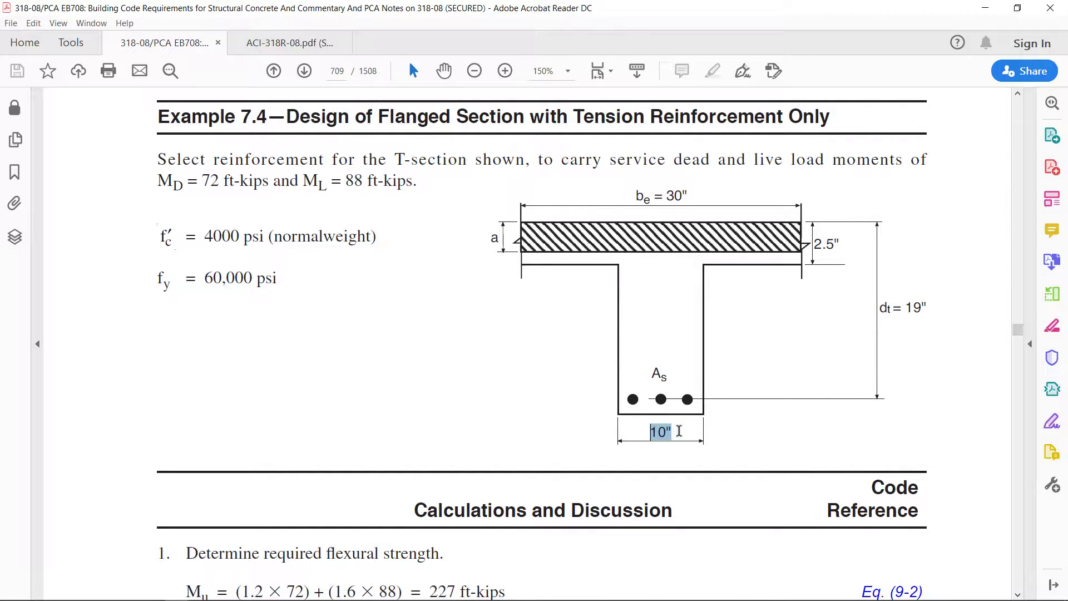
{"action": "left_click", "coordinate": [358, 289]}
Highlight the 227 ft-kip factored moment, the 2.5 in. flange limit, and the rectangular-section design note.
{"action": "scroll", "coordinate": [368, 289], "scroll_direction": "down", "scroll_amount": 1}
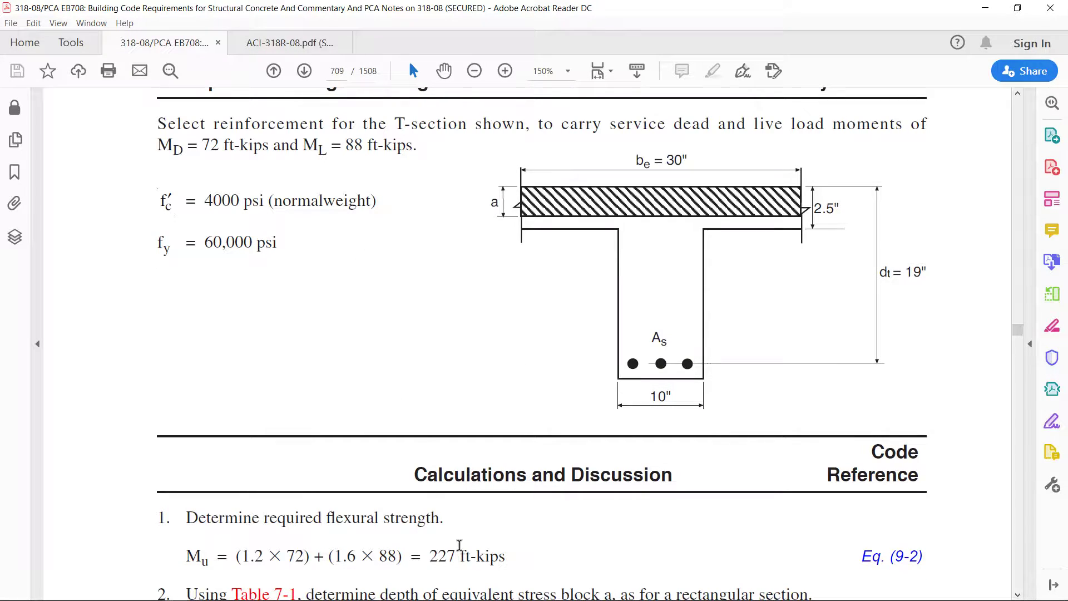
{"action": "left_click_drag", "start_coordinate": [430, 556], "coordinate": [495, 558]}
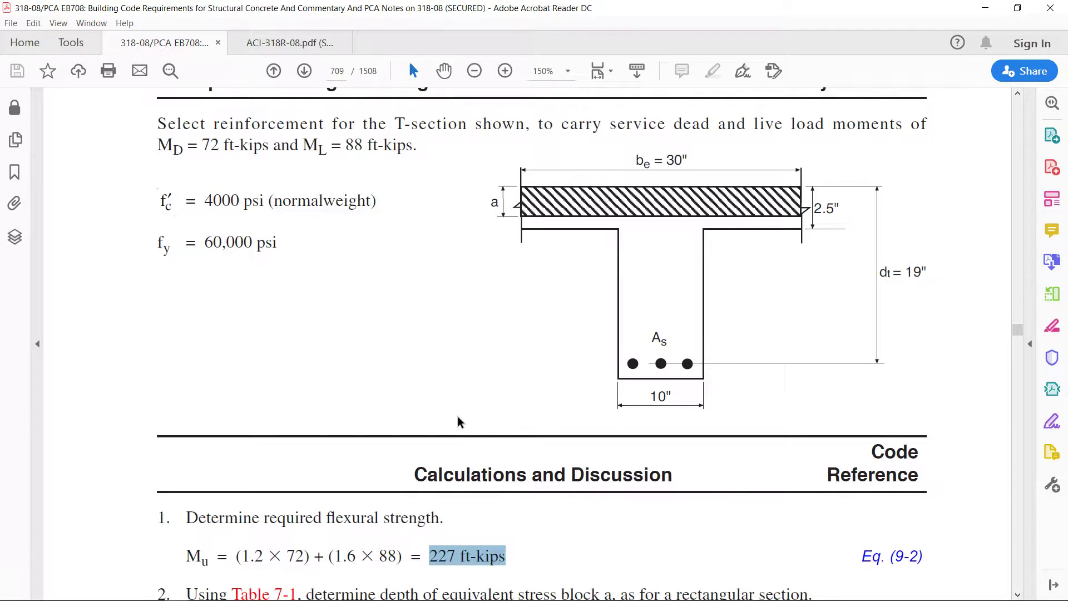
{"action": "scroll", "coordinate": [460, 421], "scroll_direction": "down", "scroll_amount": 3}
{"action": "scroll", "coordinate": [459, 421], "scroll_direction": "down", "scroll_amount": 6}
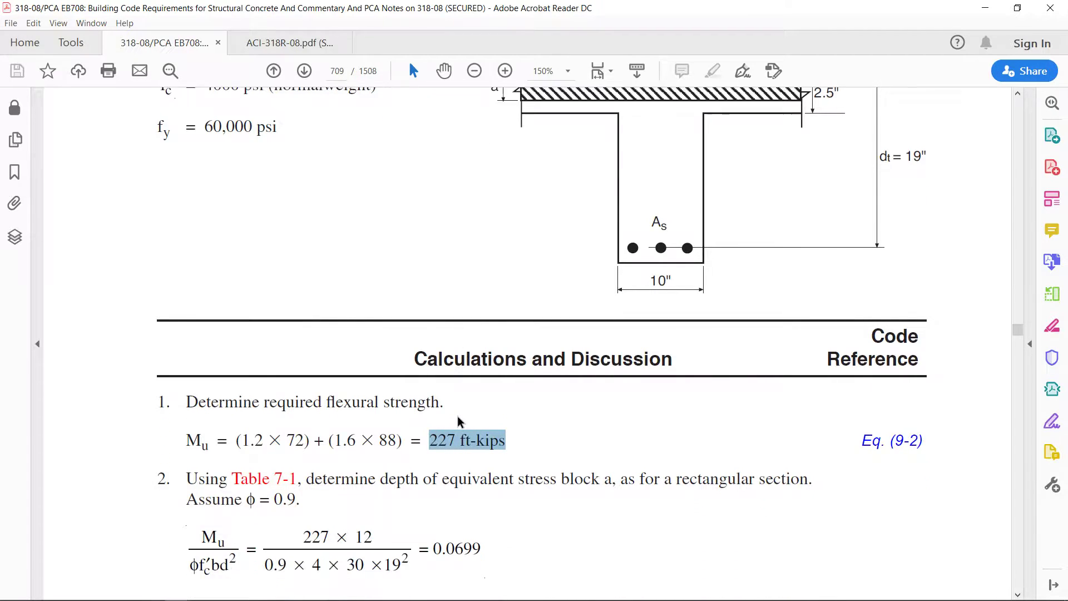
{"action": "scroll", "coordinate": [457, 416], "scroll_direction": "down", "scroll_amount": 1}
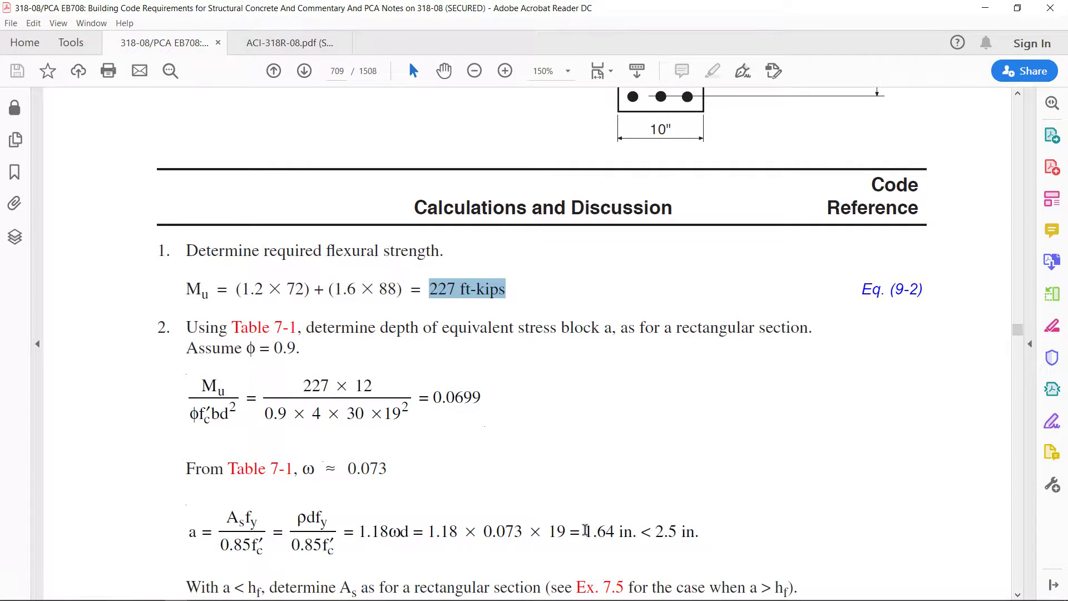
{"action": "left_click_drag", "start_coordinate": [584, 532], "coordinate": [699, 532]}
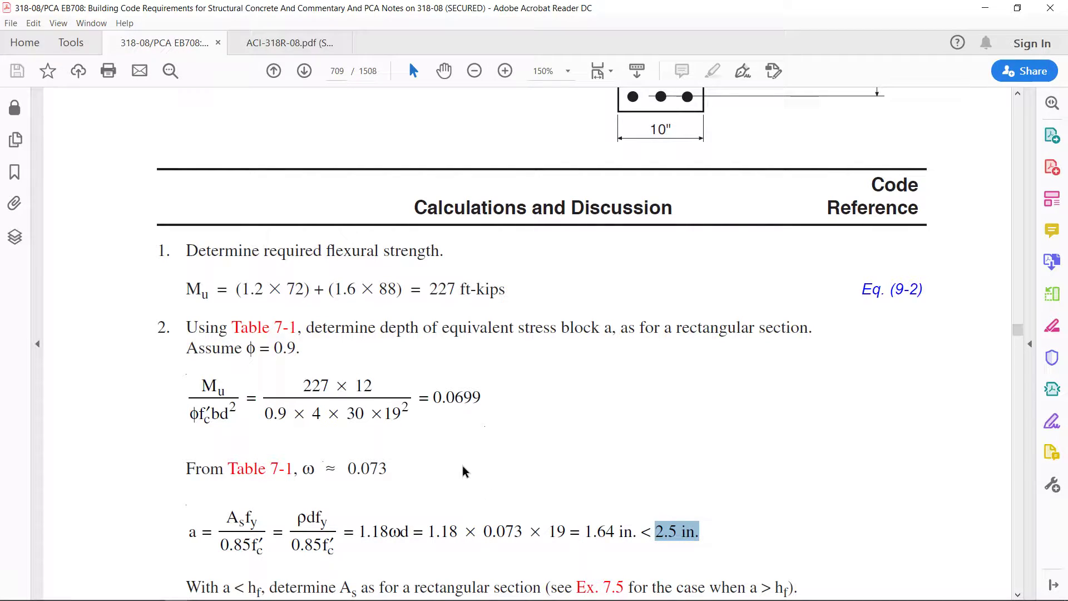
{"action": "scroll", "coordinate": [169, 447], "scroll_direction": "down", "scroll_amount": 1}
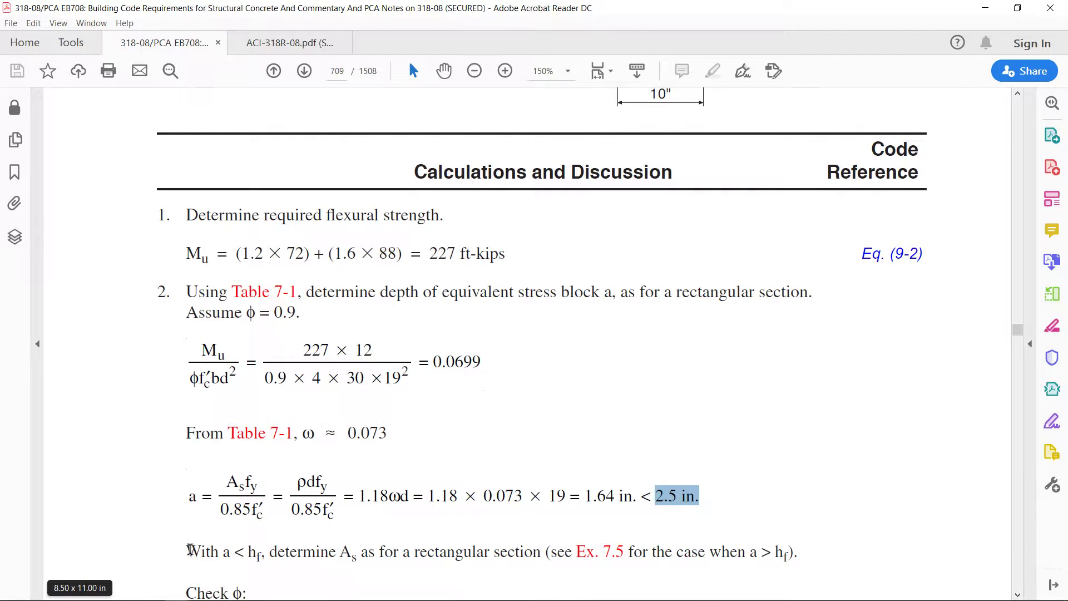
{"action": "left_click_drag", "start_coordinate": [189, 549], "coordinate": [699, 552]}
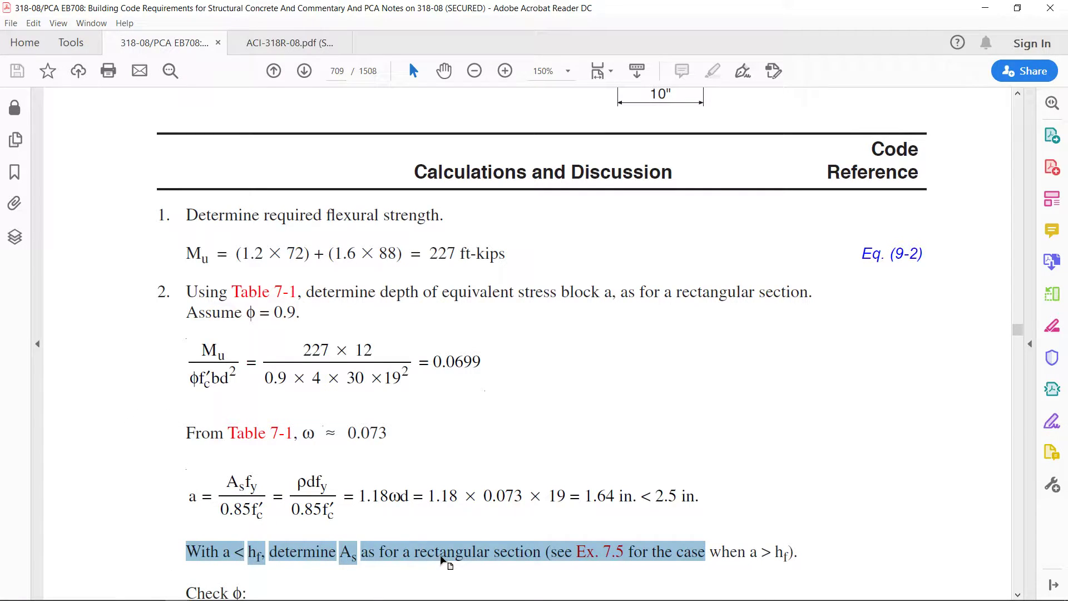
{"action": "left_click", "coordinate": [391, 550]}
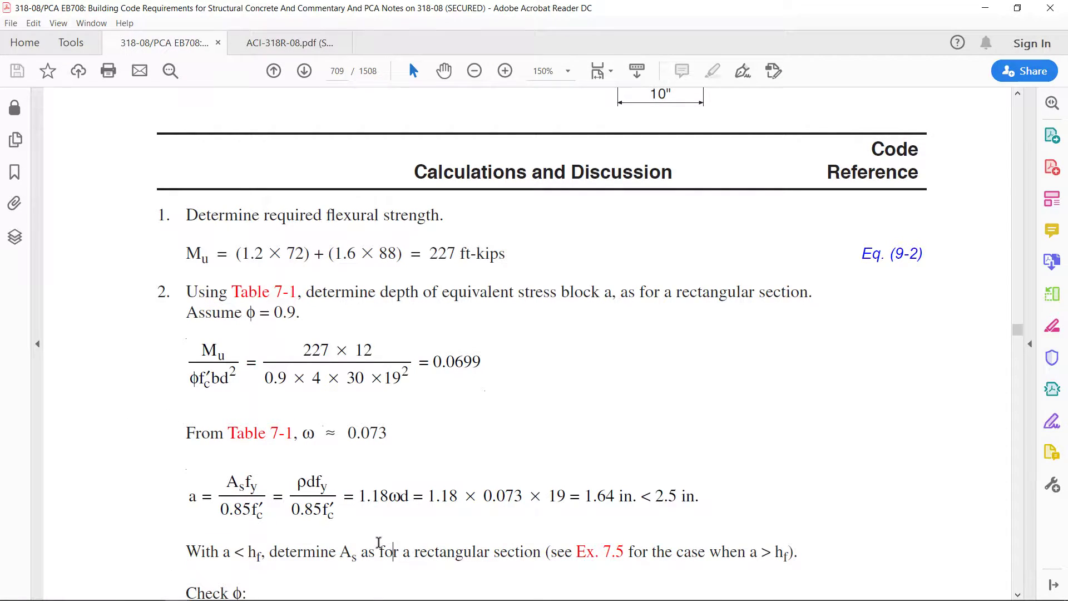
{"action": "scroll", "coordinate": [369, 492], "scroll_direction": "up", "scroll_amount": 3}
{"action": "scroll", "coordinate": [369, 491], "scroll_direction": "up", "scroll_amount": 8}
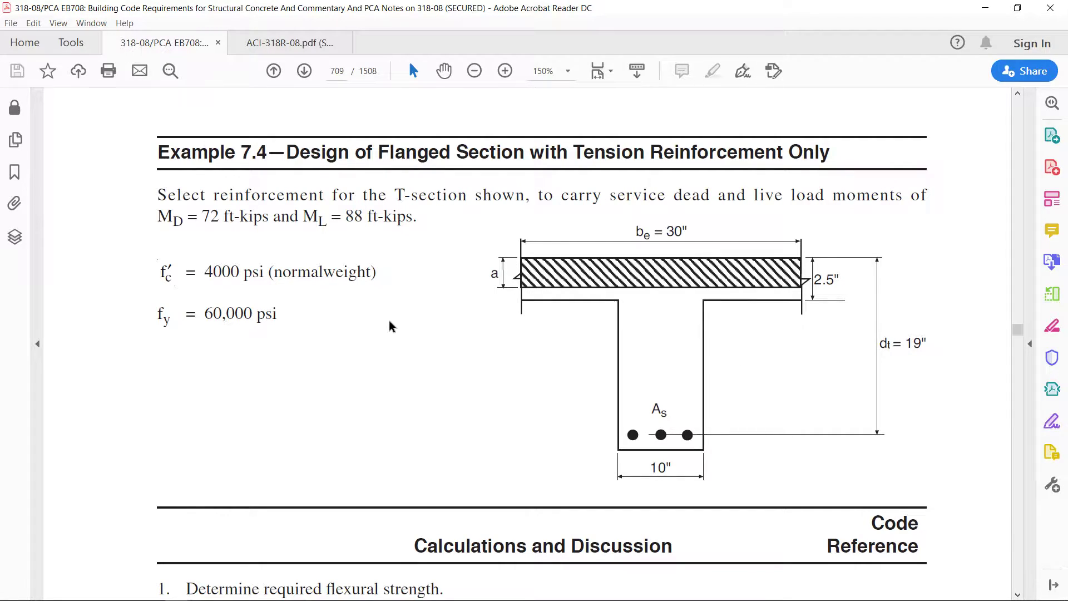
In the STAAD.Pro model, measure the 10.00 ft span between the two supports, then clear the measurement.
{"action": "mouse_move", "coordinate": [317, 598]}
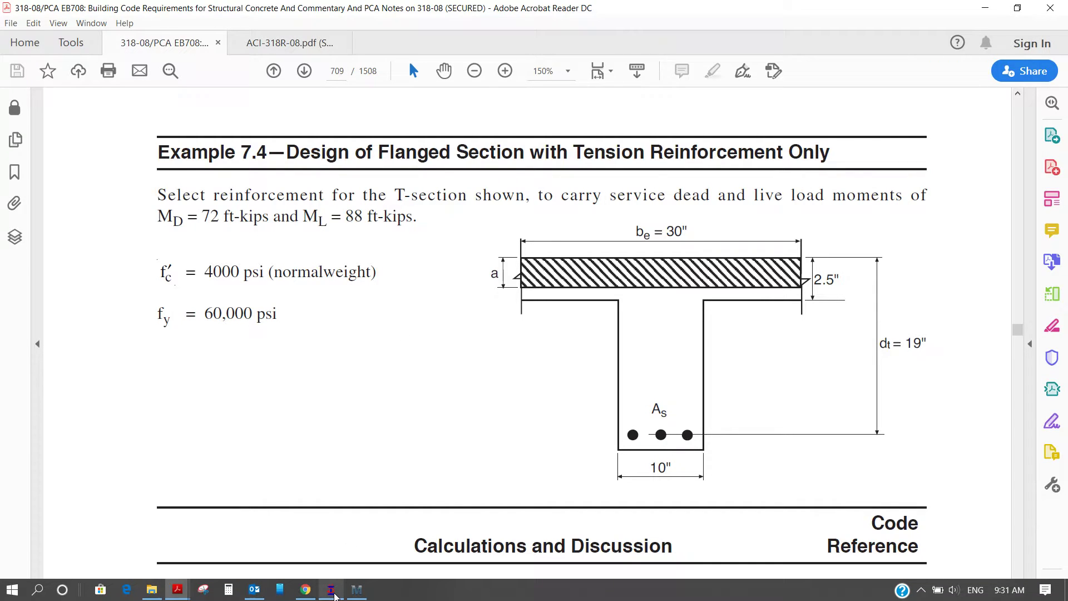
{"action": "left_click", "coordinate": [332, 589]}
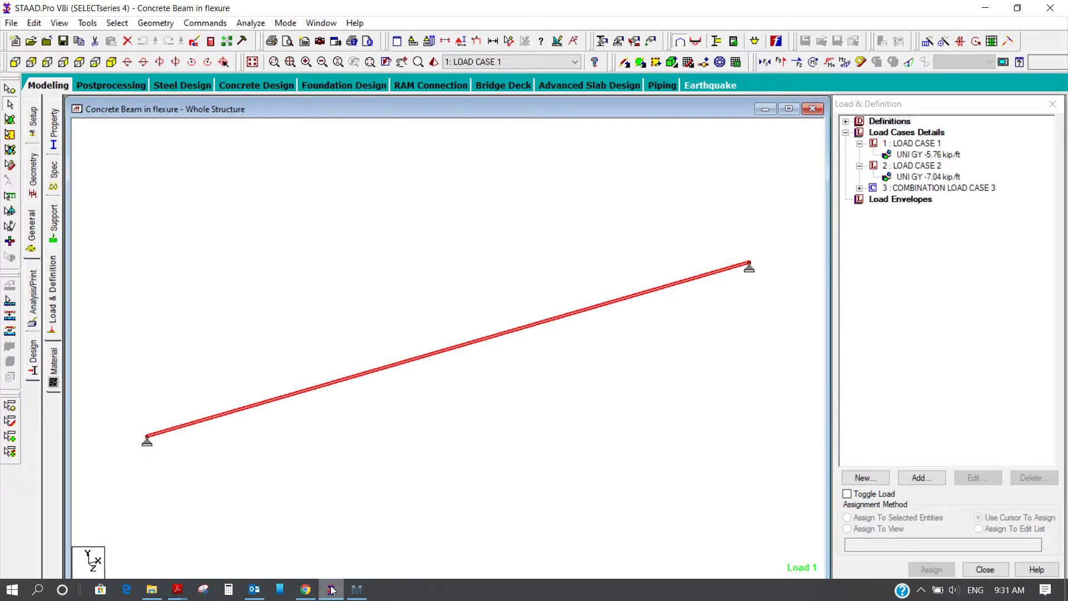
{"action": "left_click", "coordinate": [447, 365]}
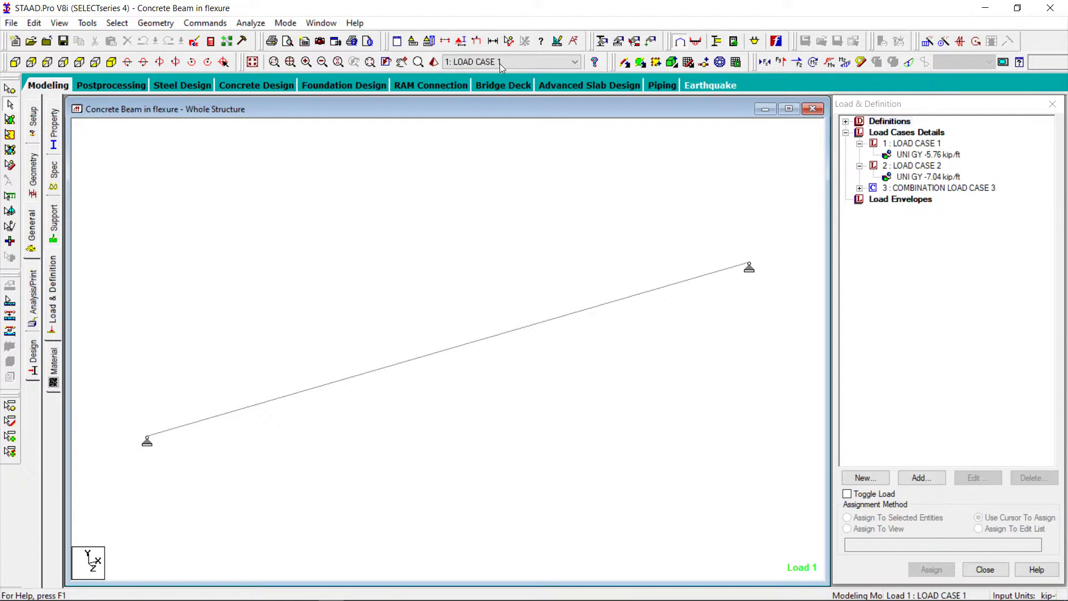
{"action": "left_click", "coordinate": [509, 41]}
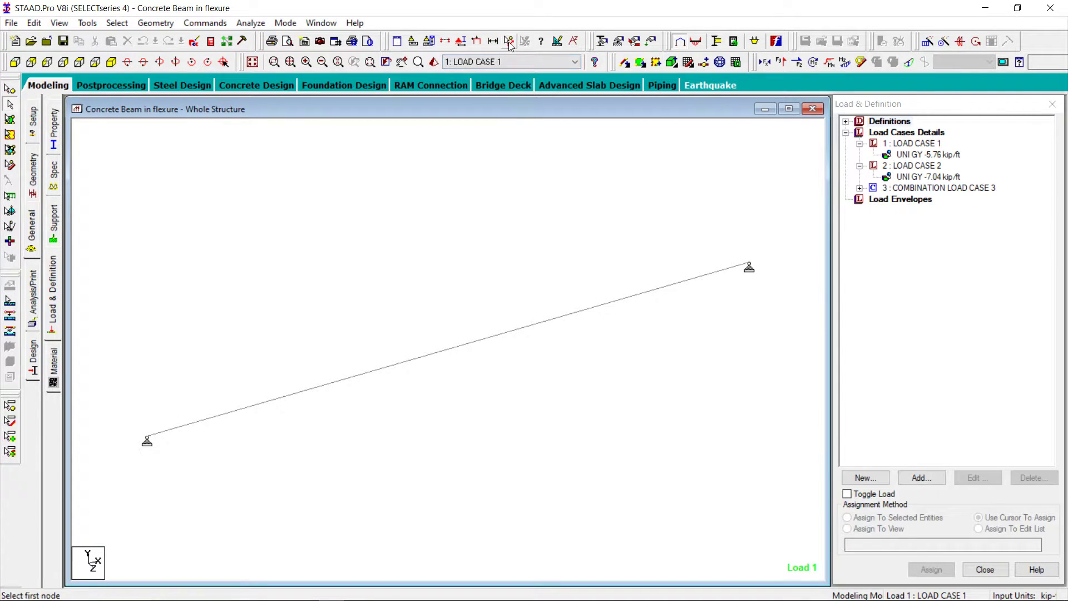
{"action": "left_click", "coordinate": [147, 439]}
{"action": "left_click", "coordinate": [749, 266]}
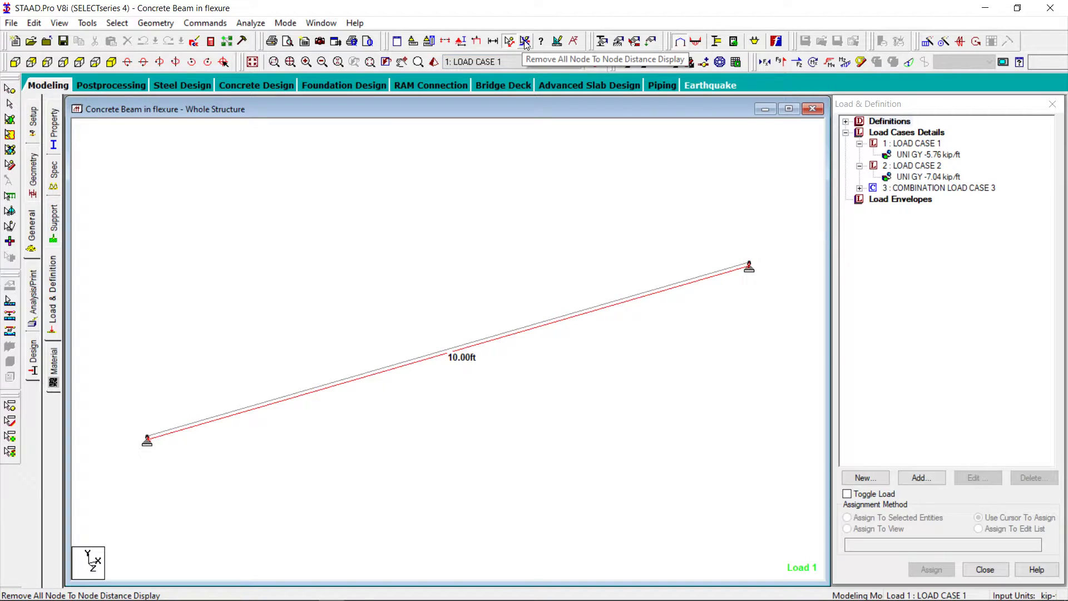
{"action": "left_click", "coordinate": [525, 44]}
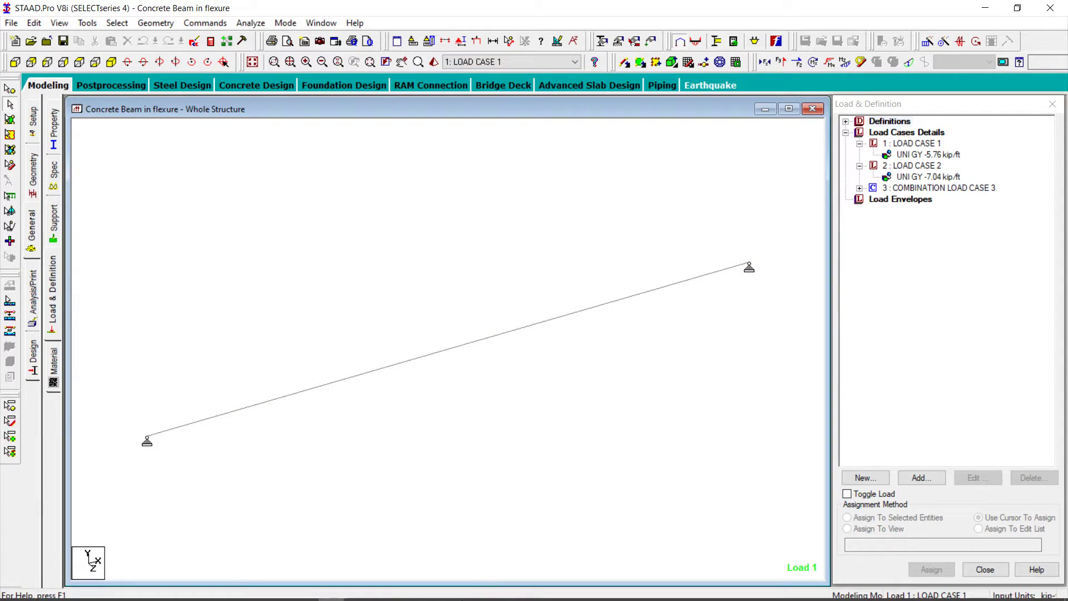
{"action": "mouse_move", "coordinate": [412, 598]}
{"action": "left_click", "coordinate": [357, 589]}
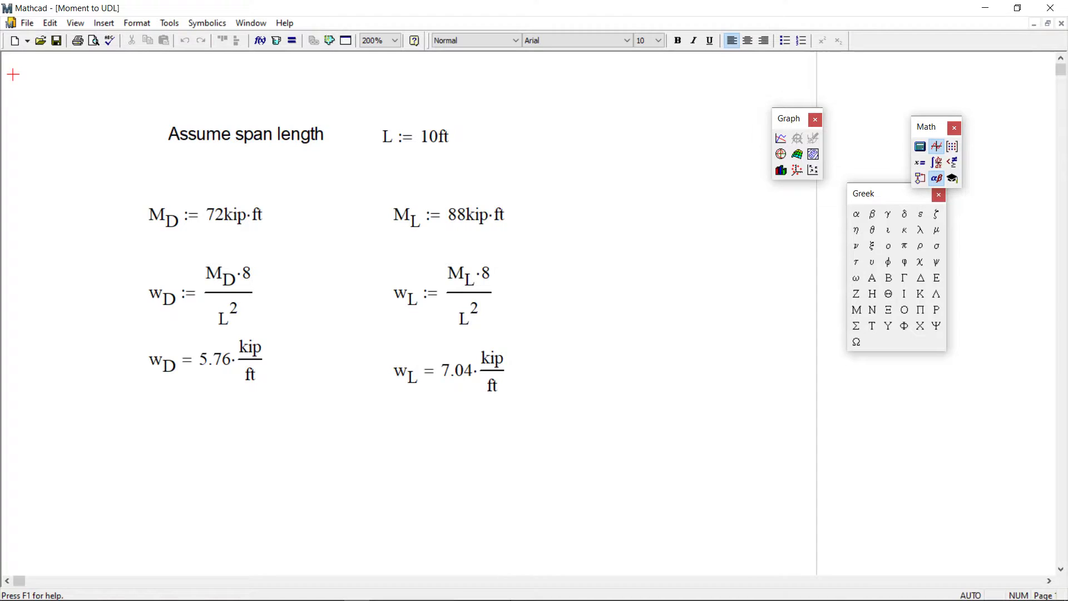
{"action": "left_click", "coordinate": [332, 591]}
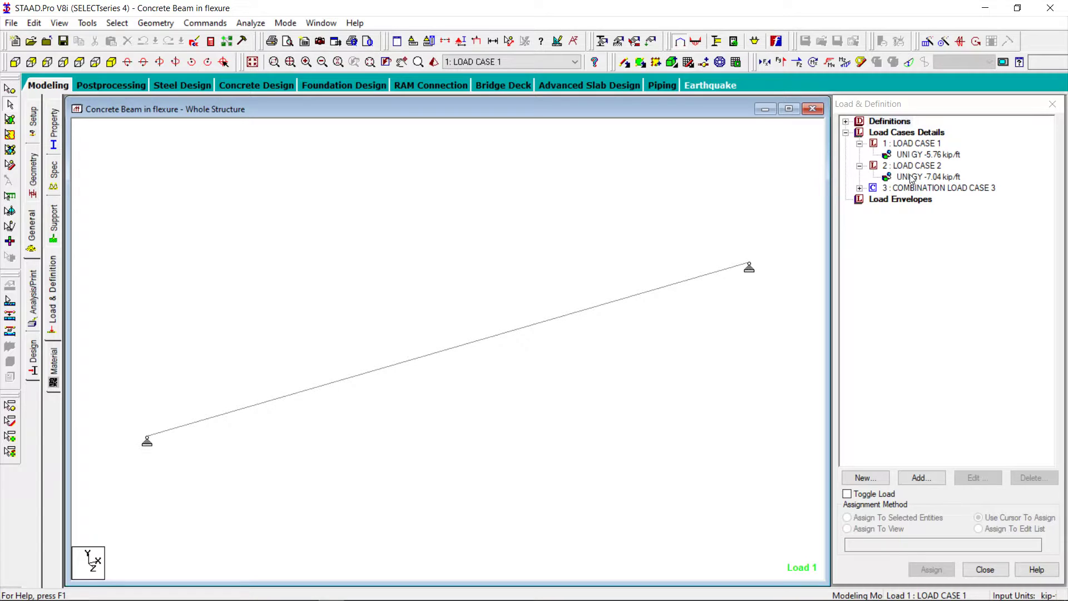
Display the 5.76 kip/ft dead load, the 7.04 kip/ft live load, and combination 3 (1.2×case 1 + 1.6×case 2) on the beam.
{"action": "left_click", "coordinate": [921, 155]}
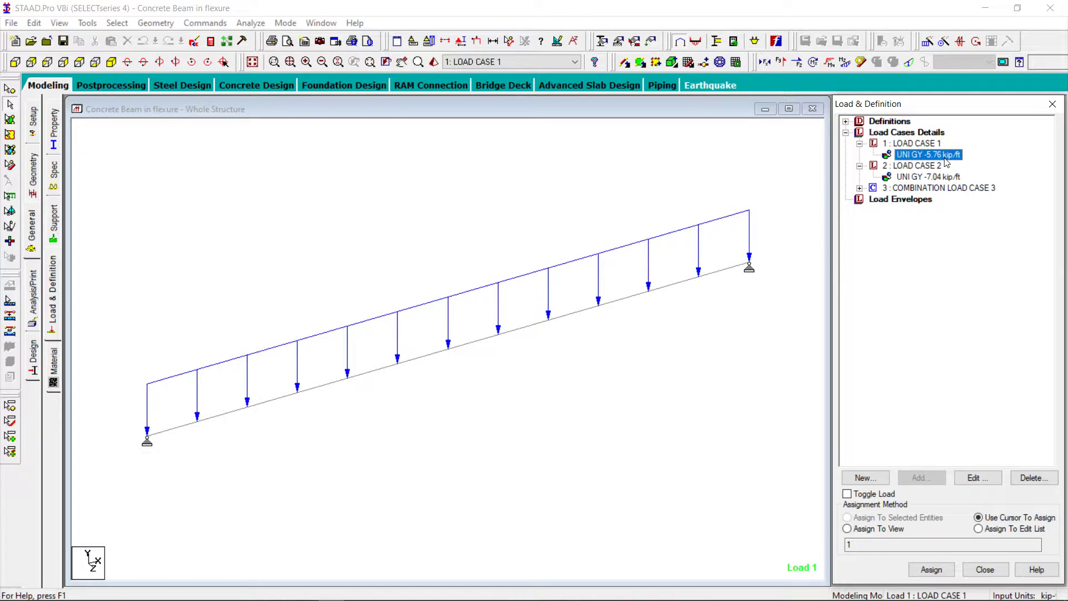
{"action": "left_click", "coordinate": [933, 177]}
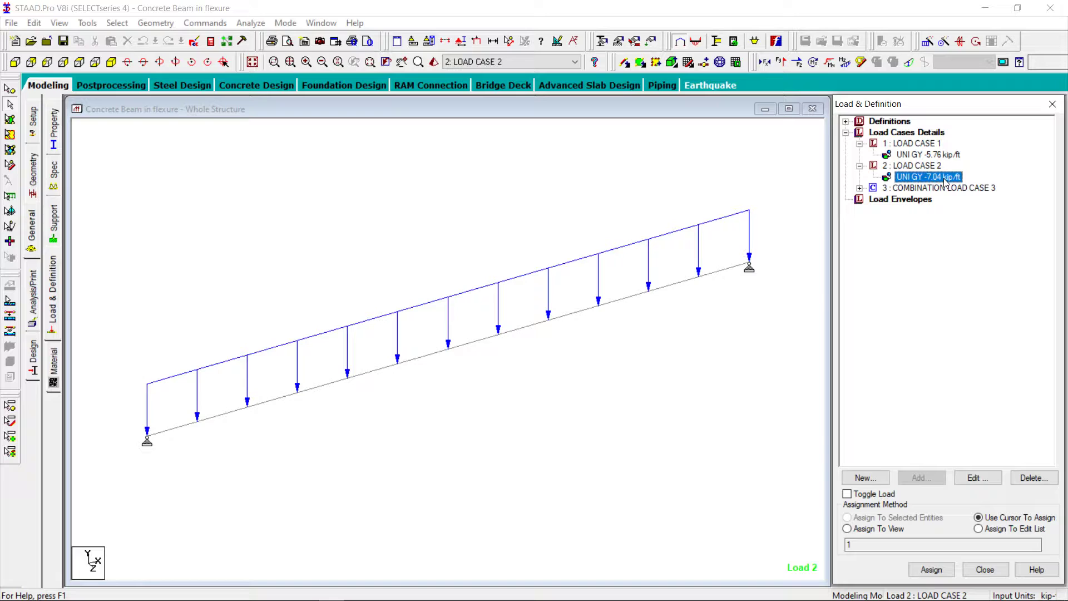
{"action": "left_click", "coordinate": [860, 188]}
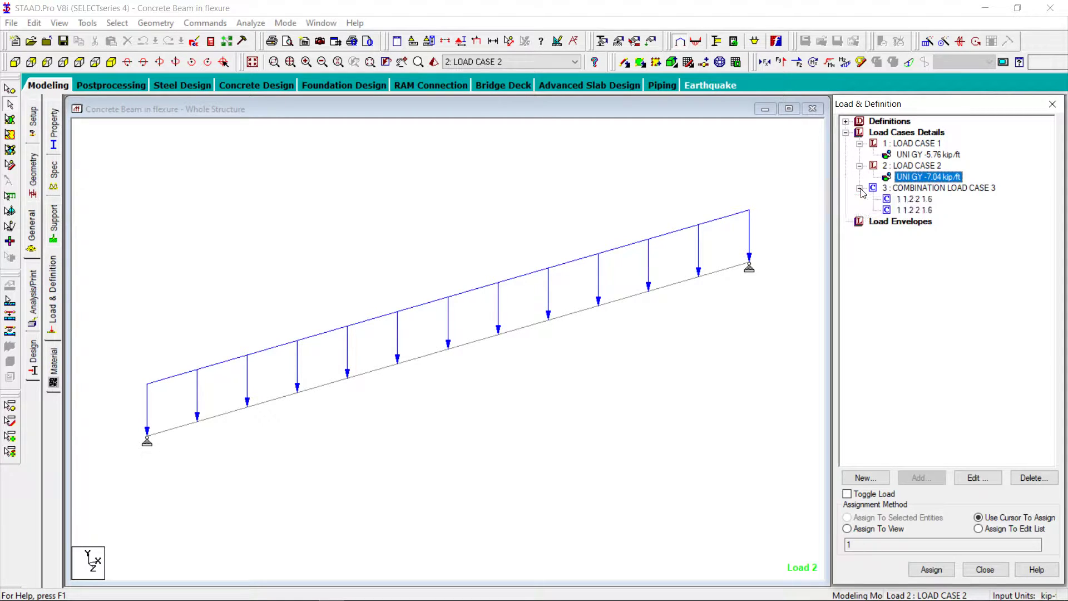
{"action": "left_click", "coordinate": [911, 200]}
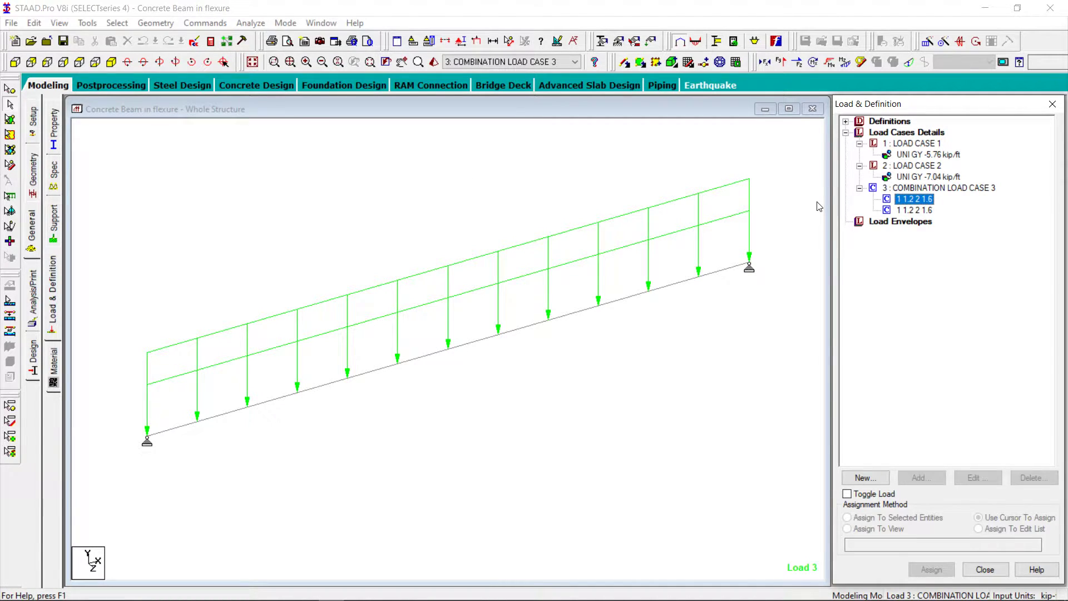
{"action": "left_click", "coordinate": [914, 210]}
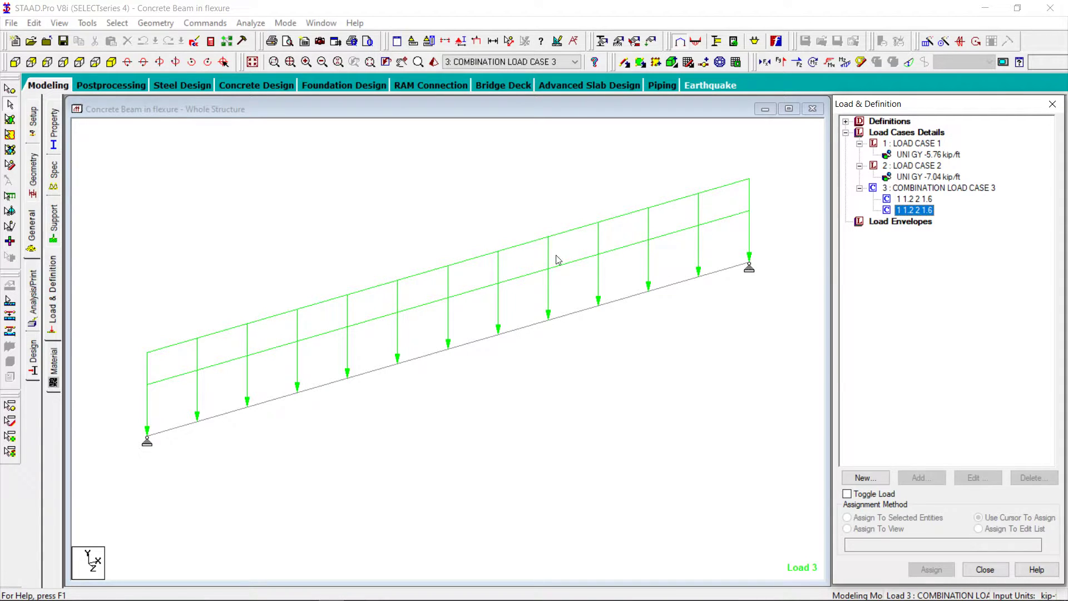
{"action": "left_click", "coordinate": [493, 199]}
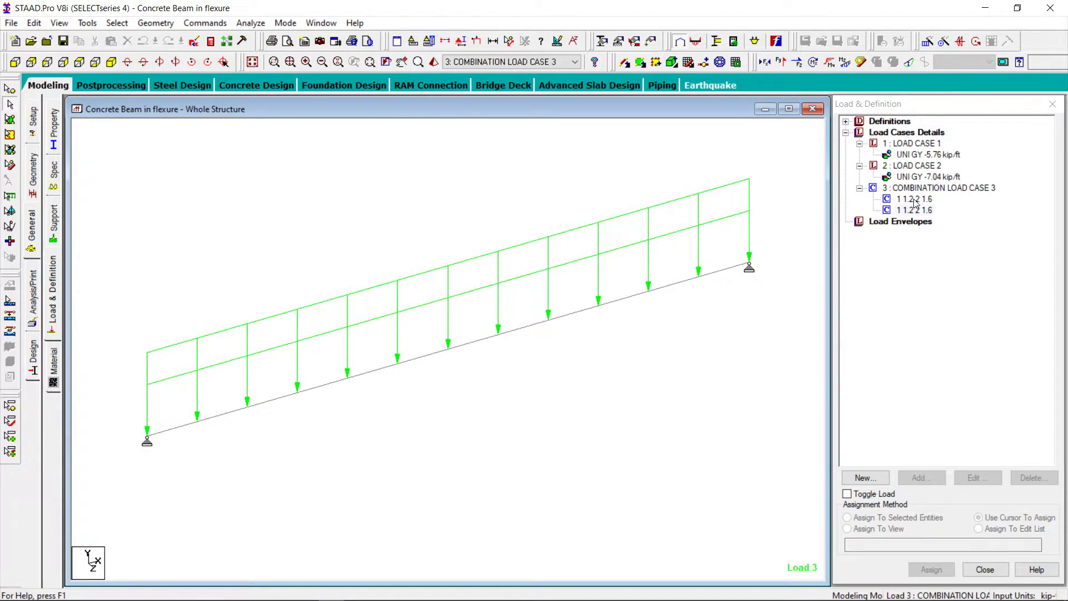
Review the model's input file in the STAAD Editor, then close it.
{"action": "left_click", "coordinate": [193, 42]}
{"action": "scroll", "coordinate": [248, 292], "scroll_direction": "down", "scroll_amount": 4}
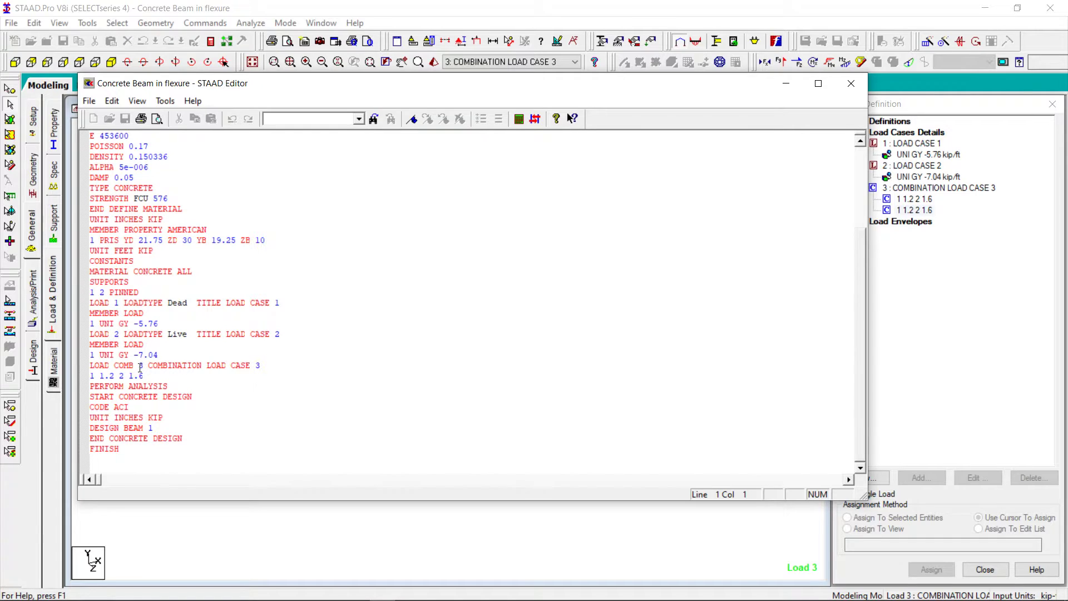
{"action": "left_click", "coordinate": [851, 83]}
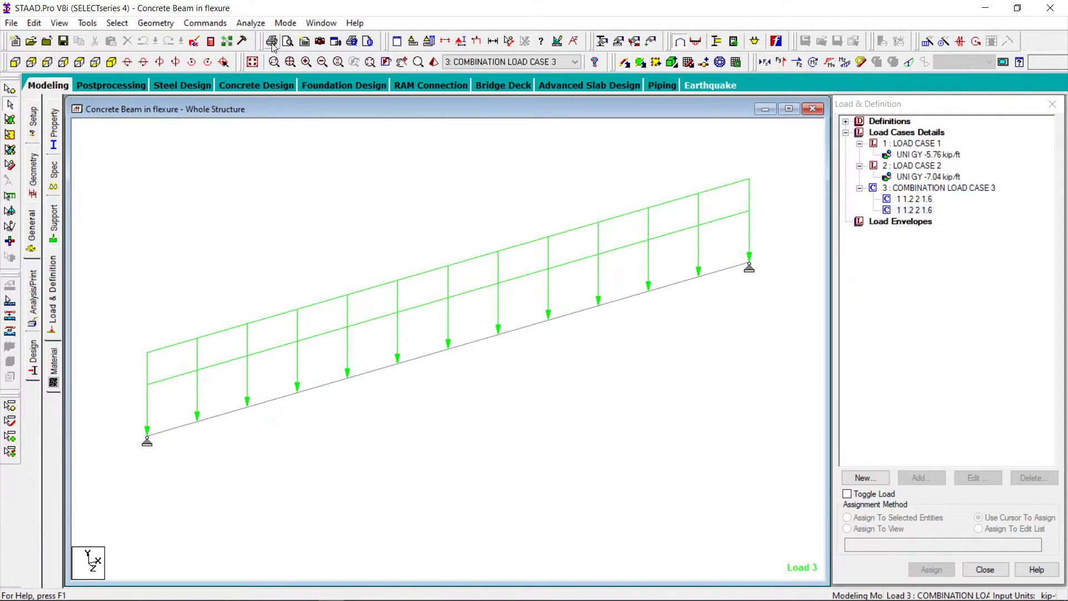
Run the analysis and concrete design with the output file set to open afterward.
{"action": "left_click", "coordinate": [251, 23]}
{"action": "left_click", "coordinate": [260, 39]}
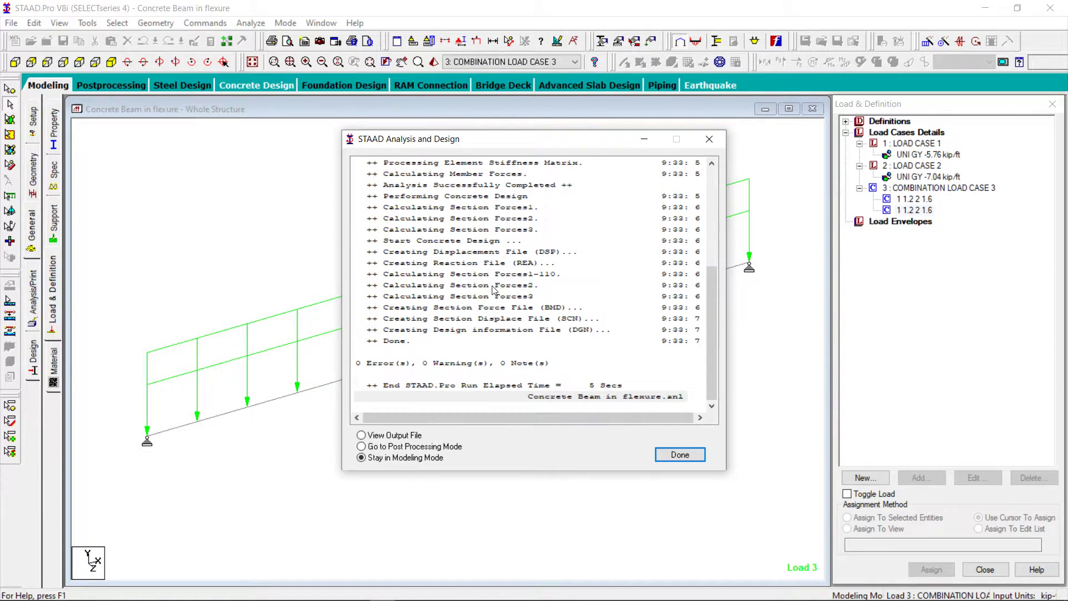
{"action": "left_click", "coordinate": [387, 438]}
{"action": "left_click", "coordinate": [679, 455]}
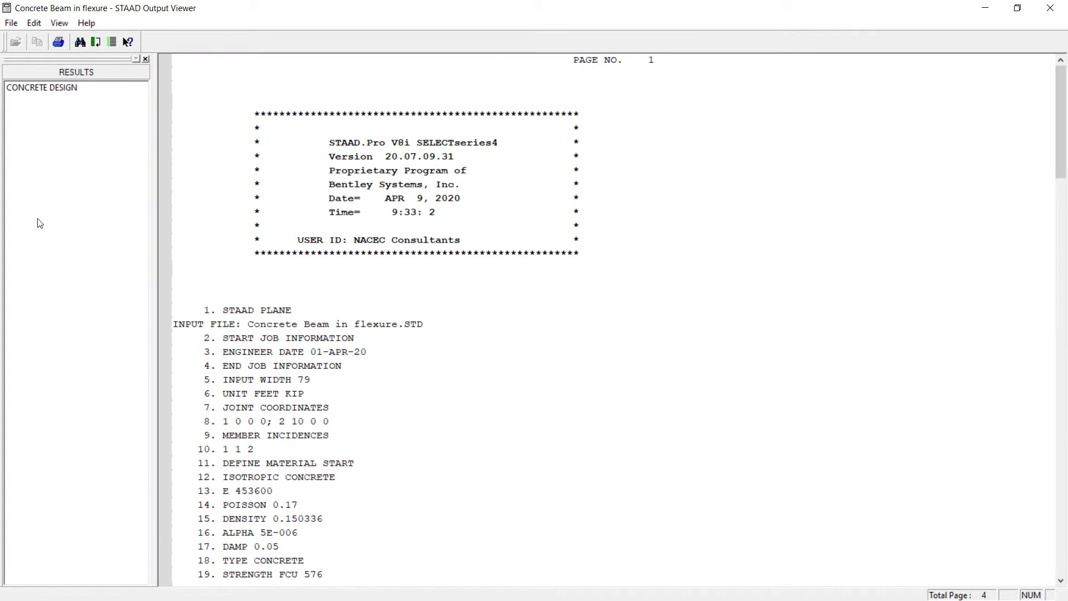
Go to the concrete design results, mark the 2 No. 11 bar rows, then close the output report.
{"action": "left_click", "coordinate": [38, 89]}
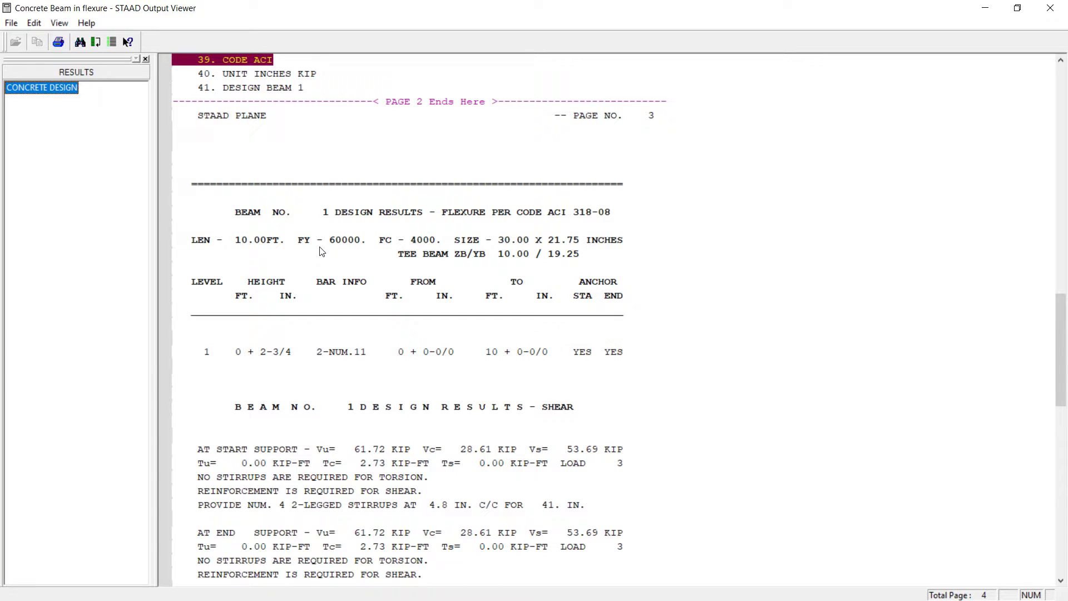
{"action": "scroll", "coordinate": [321, 252], "scroll_direction": "down", "scroll_amount": 4}
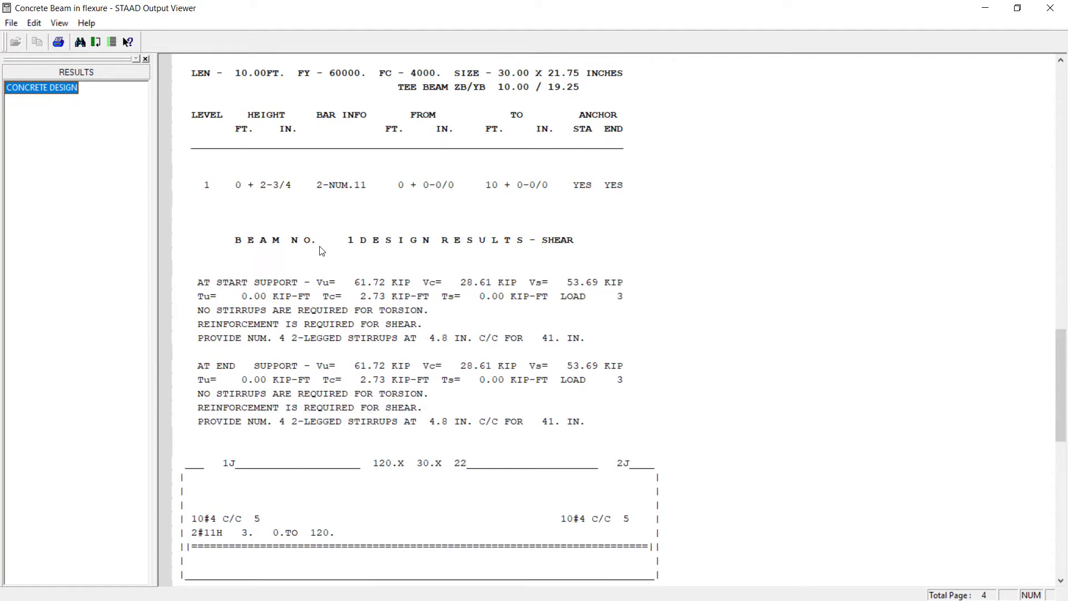
{"action": "scroll", "coordinate": [321, 252], "scroll_direction": "down", "scroll_amount": 3}
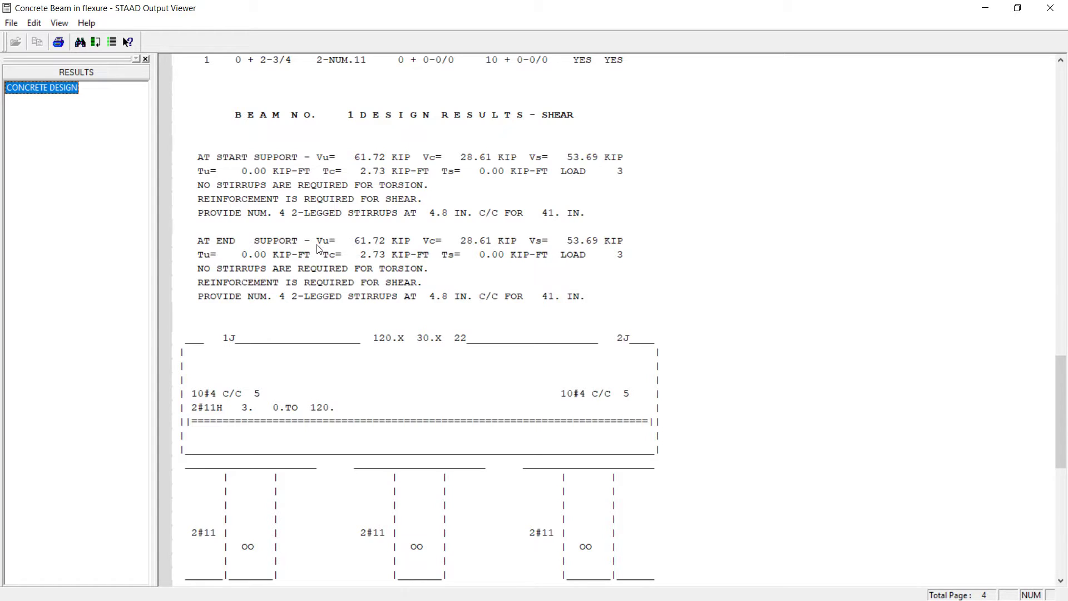
{"action": "scroll", "coordinate": [321, 251], "scroll_direction": "up", "scroll_amount": 3}
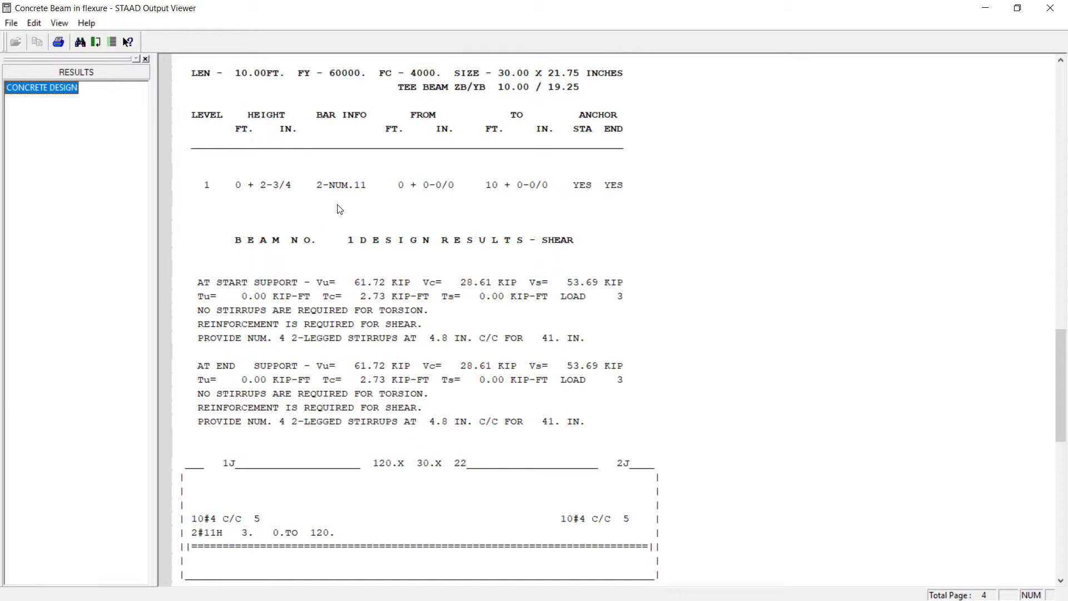
{"action": "left_click", "coordinate": [317, 189]}
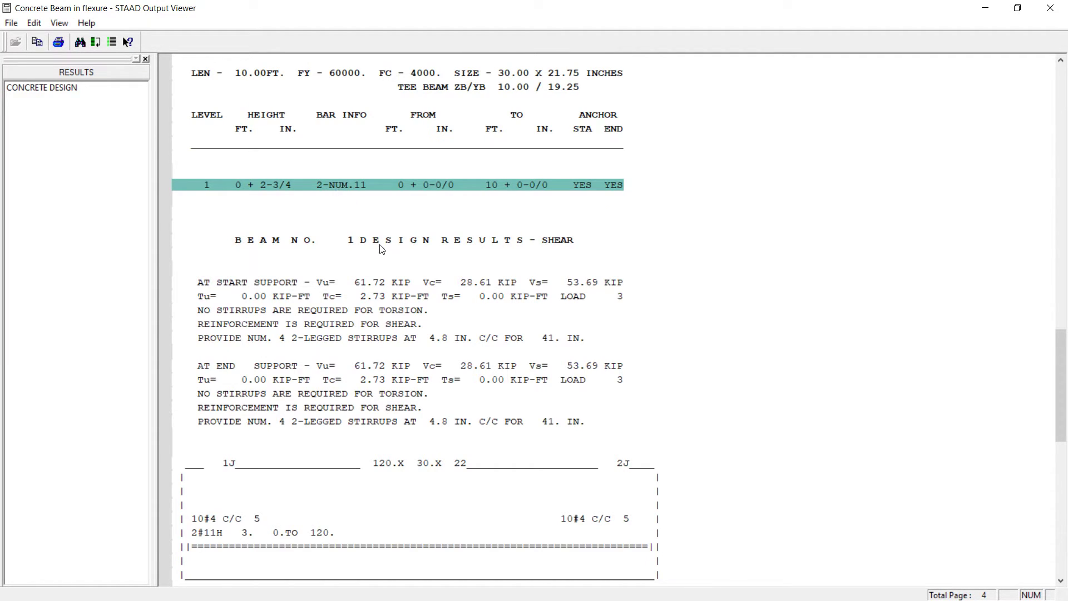
{"action": "scroll", "coordinate": [382, 250], "scroll_direction": "down", "scroll_amount": 6}
{"action": "left_click", "coordinate": [252, 423]}
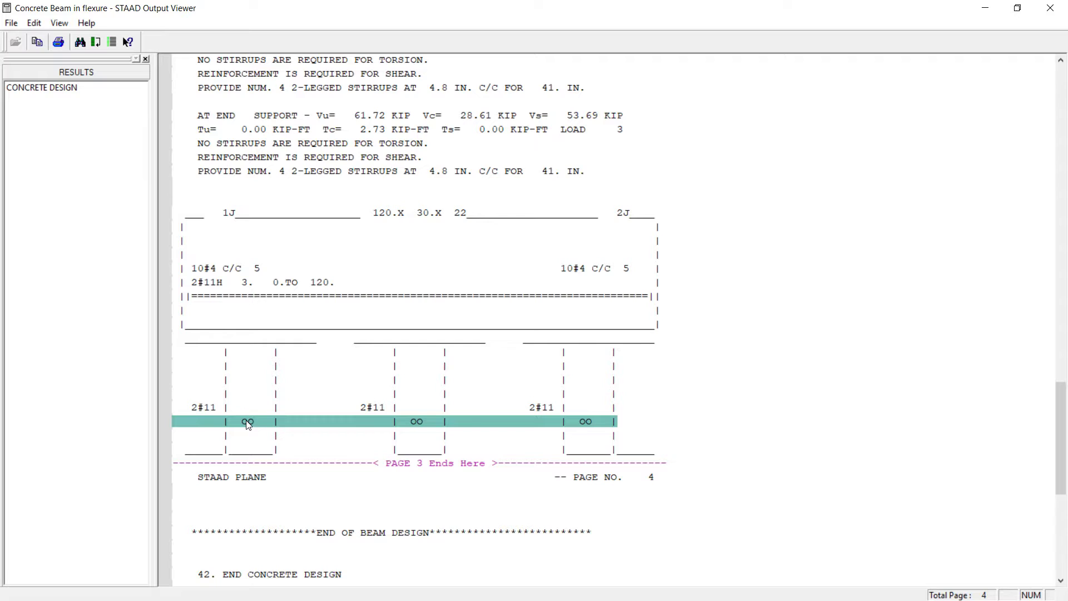
{"action": "left_click", "coordinate": [1050, 8]}
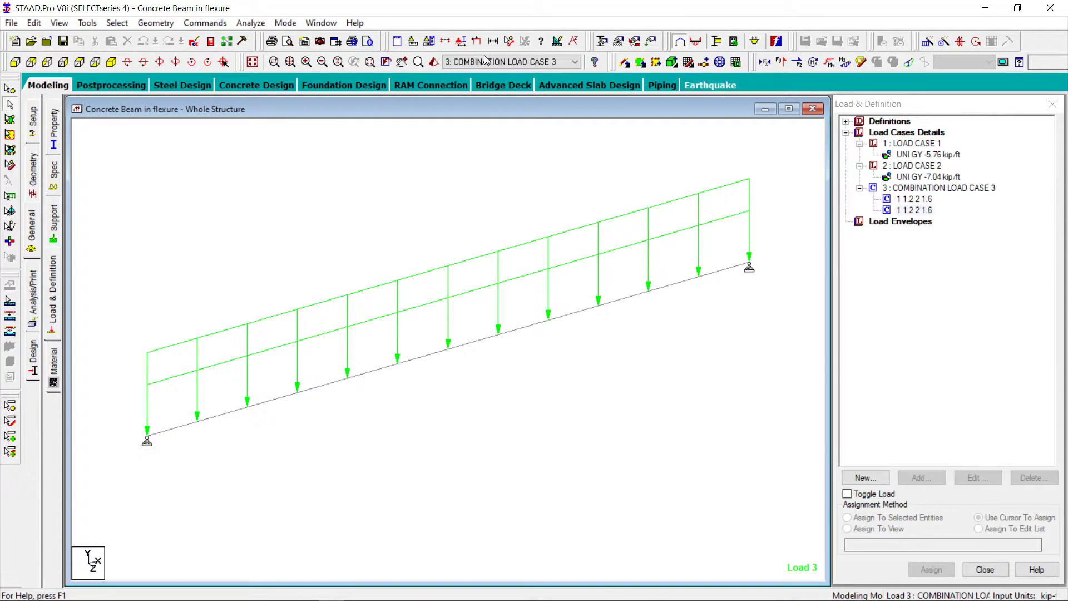
Check beam 1's Concrete Design tab showing 2#11 bars for a 227.2 kip-ft moment, then close it.
{"action": "left_click", "coordinate": [985, 569]}
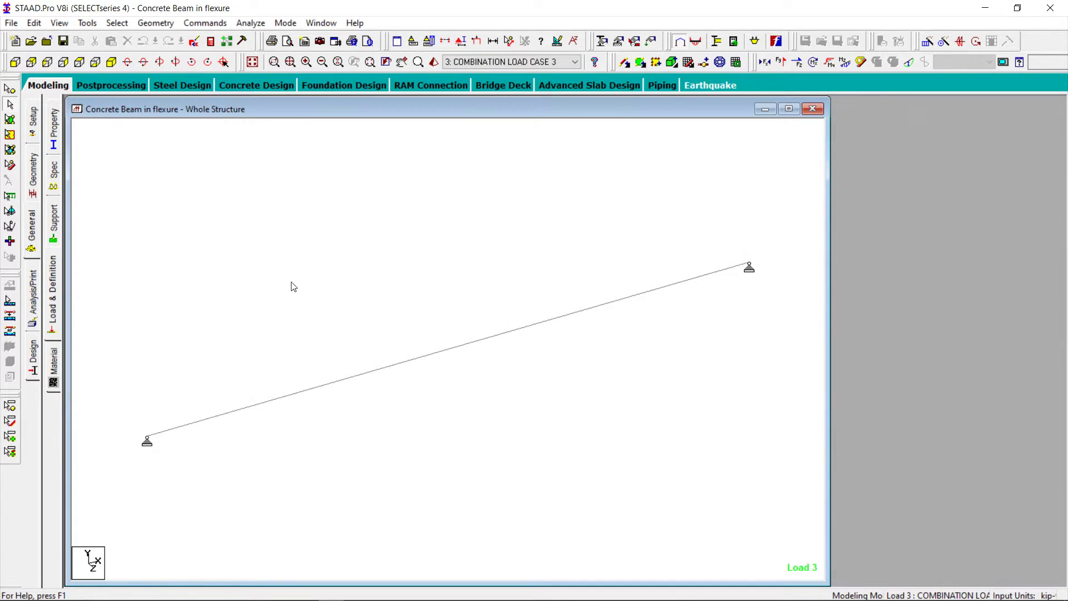
{"action": "double_click", "coordinate": [411, 364]}
{"action": "left_click", "coordinate": [605, 172]}
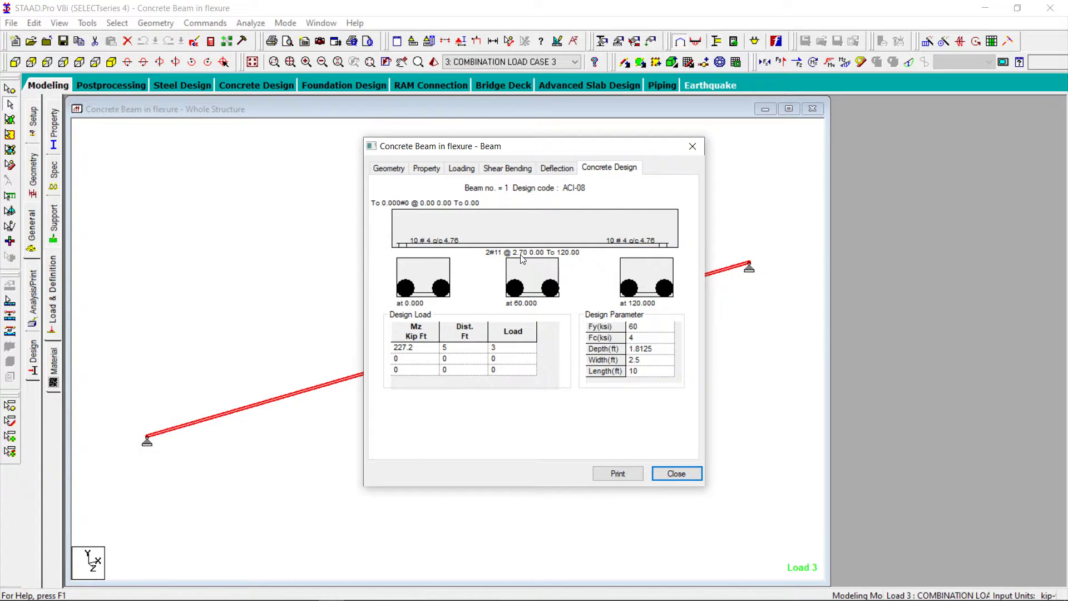
{"action": "left_click", "coordinate": [692, 476]}
In the PCA notes, scroll to Example 7.4 on page 710 and mark As = 2.78 in².
{"action": "mouse_move", "coordinate": [465, 599]}
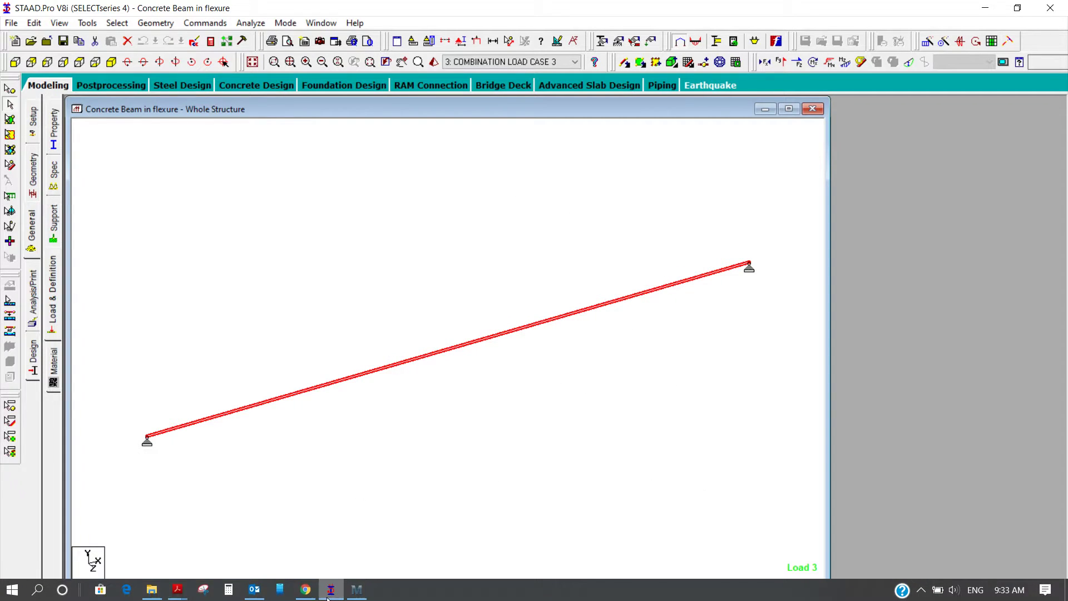
{"action": "mouse_move", "coordinate": [183, 593]}
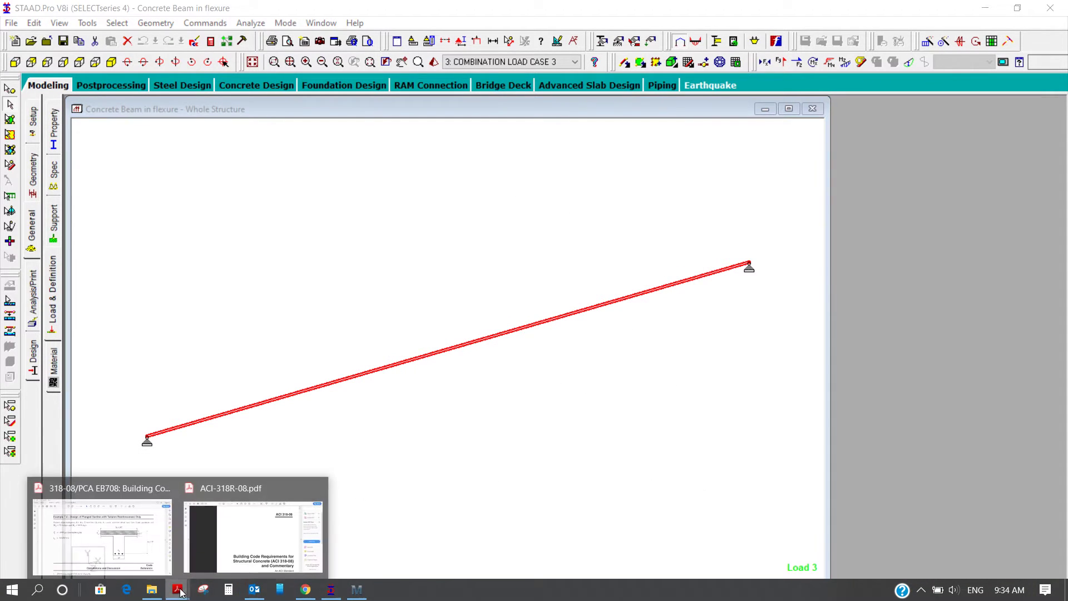
{"action": "left_click", "coordinate": [110, 529]}
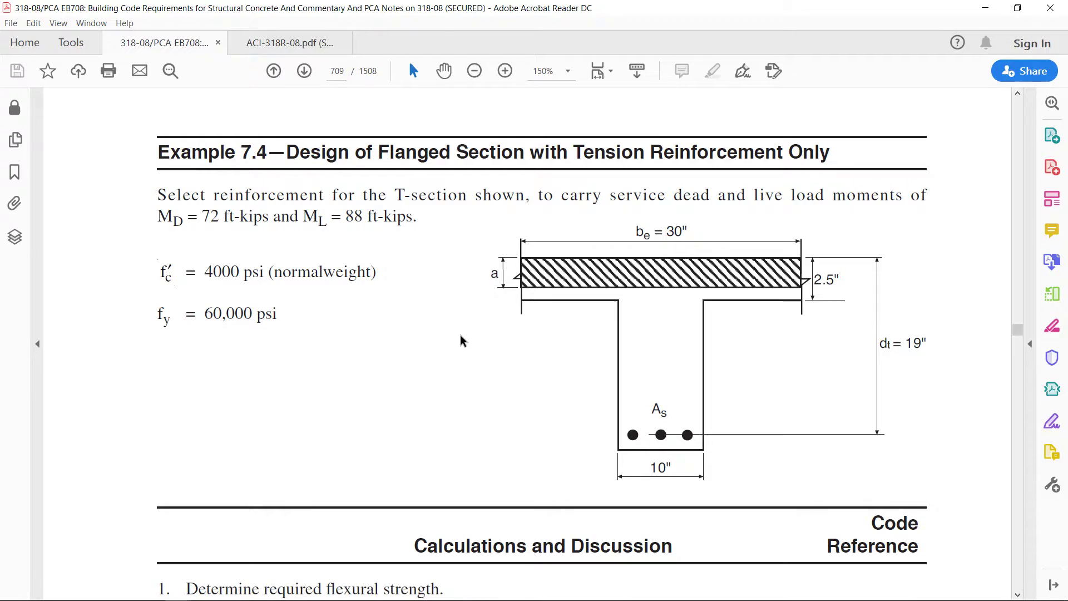
{"action": "scroll", "coordinate": [462, 339], "scroll_direction": "down", "scroll_amount": 3}
{"action": "scroll", "coordinate": [461, 337], "scroll_direction": "down", "scroll_amount": 1}
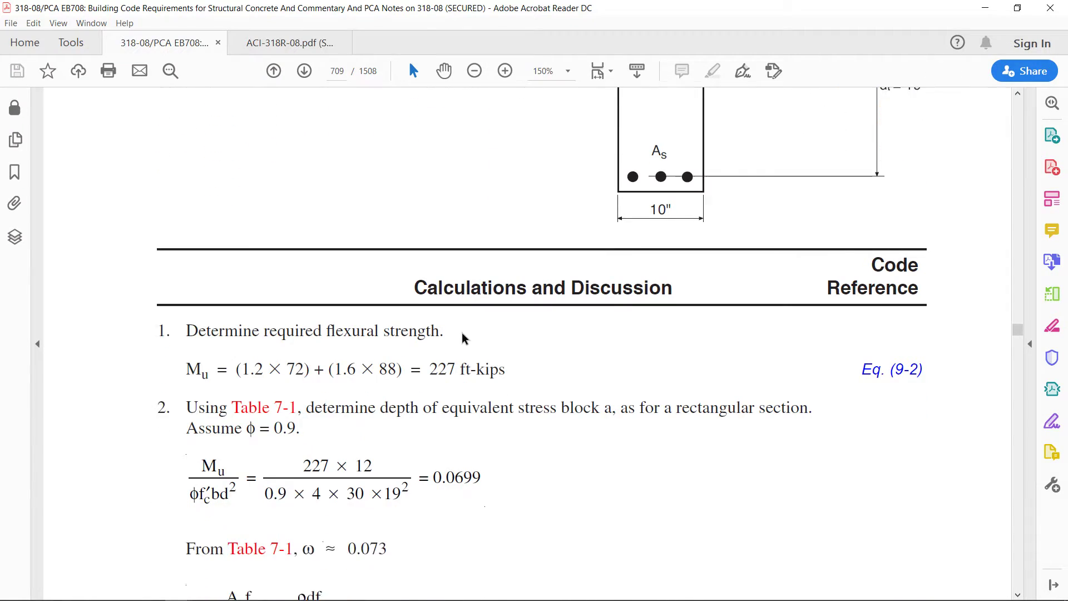
{"action": "scroll", "coordinate": [462, 332], "scroll_direction": "down", "scroll_amount": 3}
{"action": "scroll", "coordinate": [462, 334], "scroll_direction": "down", "scroll_amount": 5}
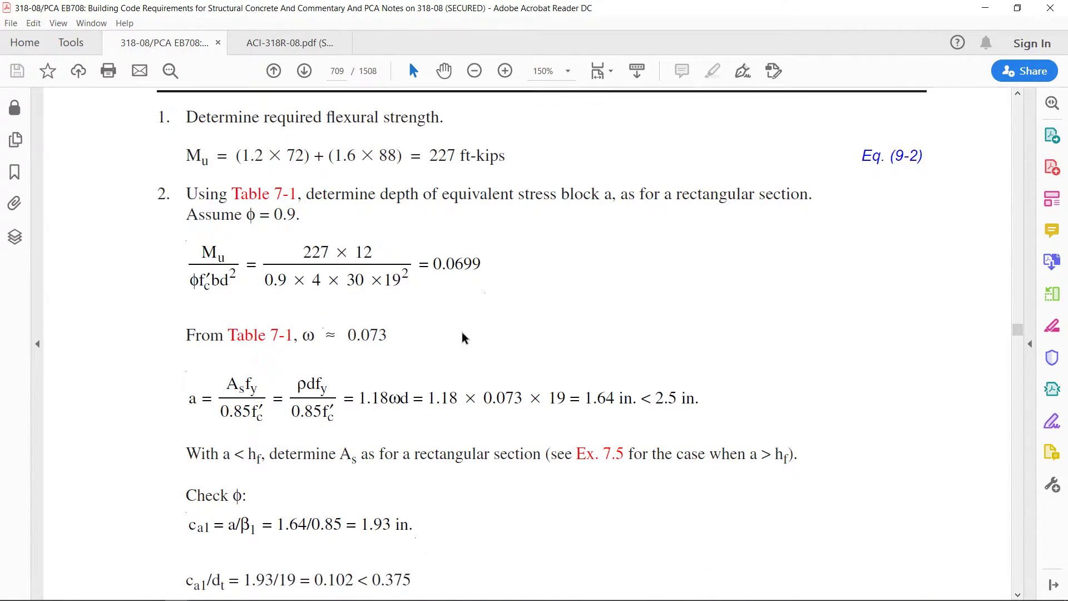
{"action": "scroll", "coordinate": [465, 337], "scroll_direction": "down", "scroll_amount": 8}
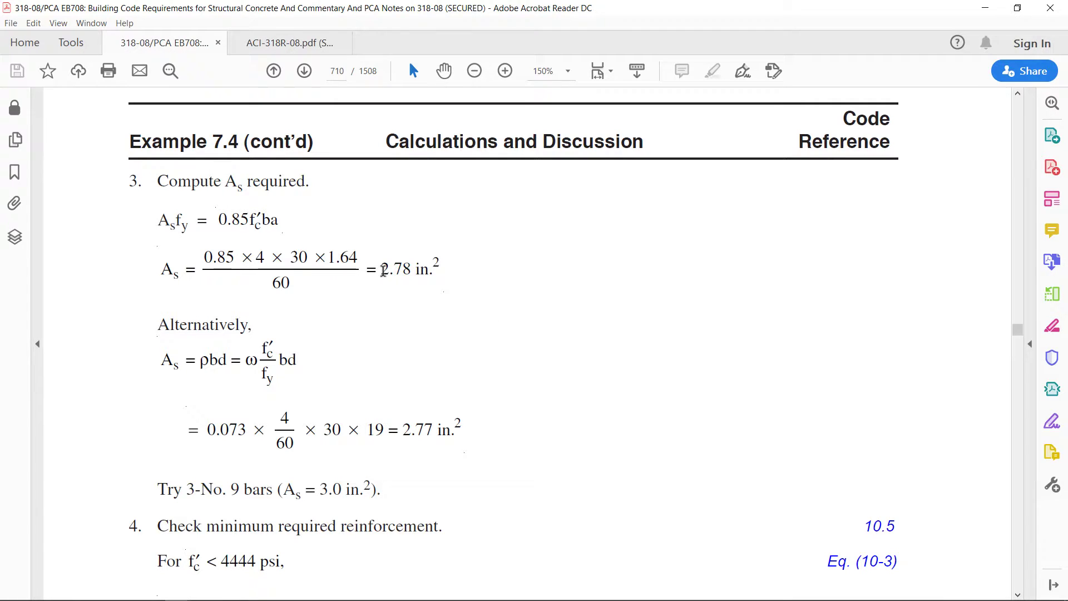
{"action": "left_click_drag", "start_coordinate": [383, 271], "coordinate": [438, 275]}
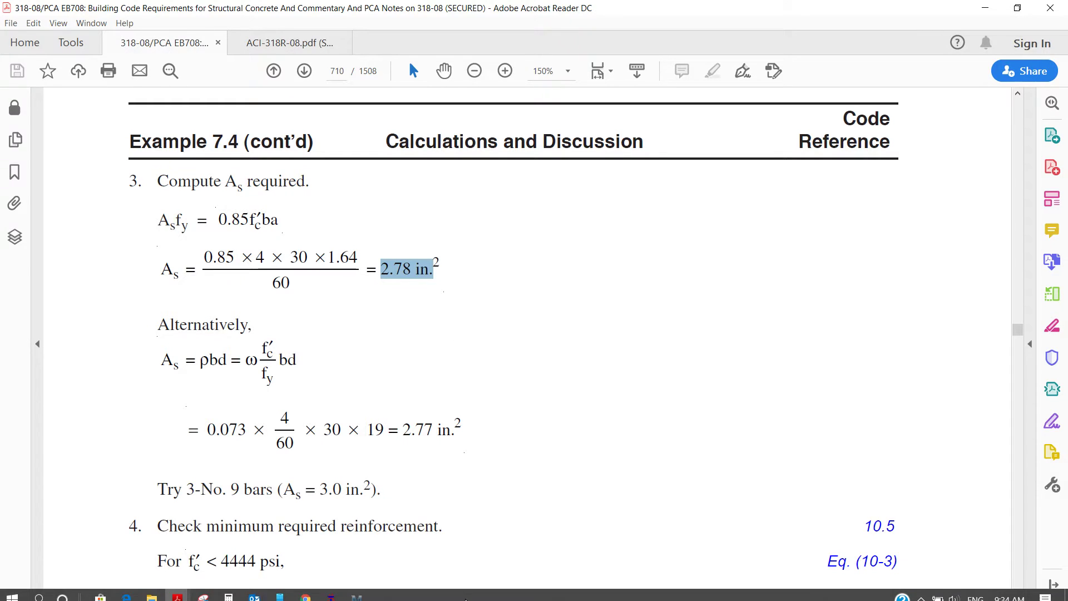
Maximize STAAD.Pro's Whole Structure window to fill the workspace.
{"action": "left_click", "coordinate": [329, 591]}
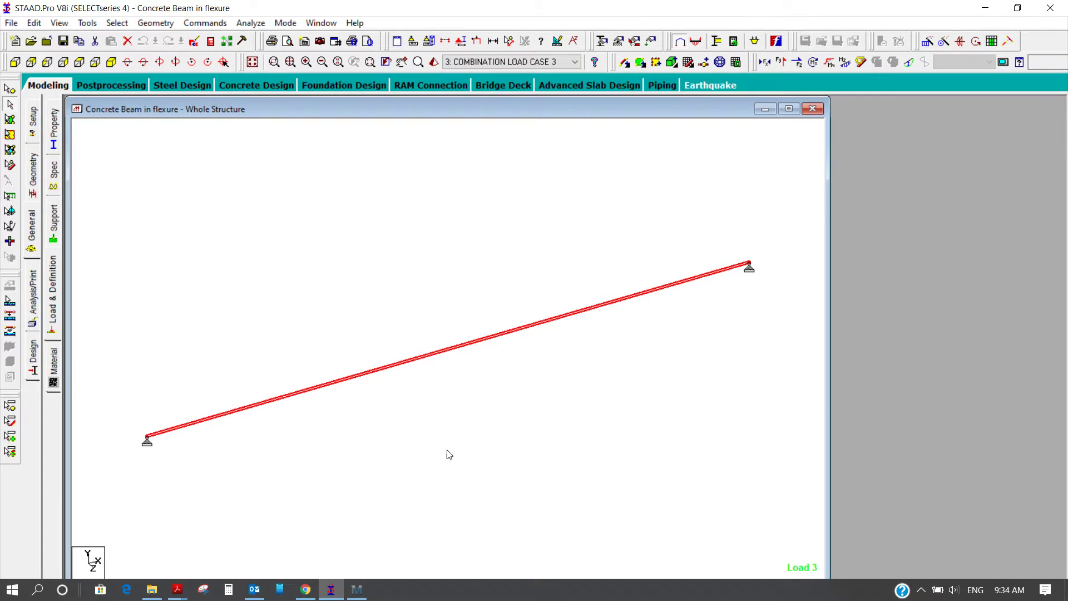
{"action": "left_click", "coordinate": [789, 109]}
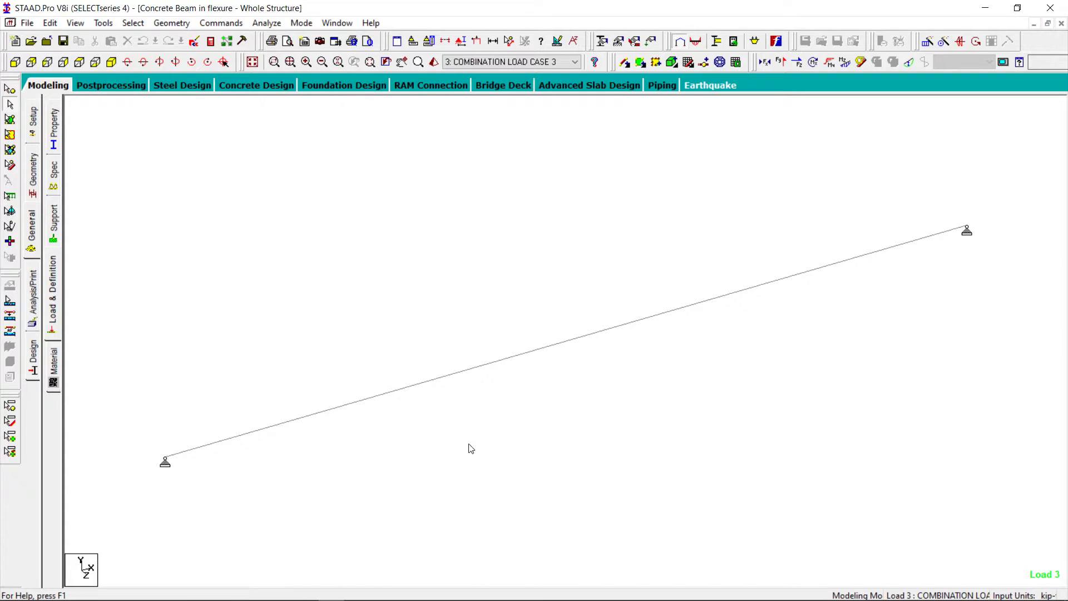
{"action": "mouse_move", "coordinate": [268, 580]}
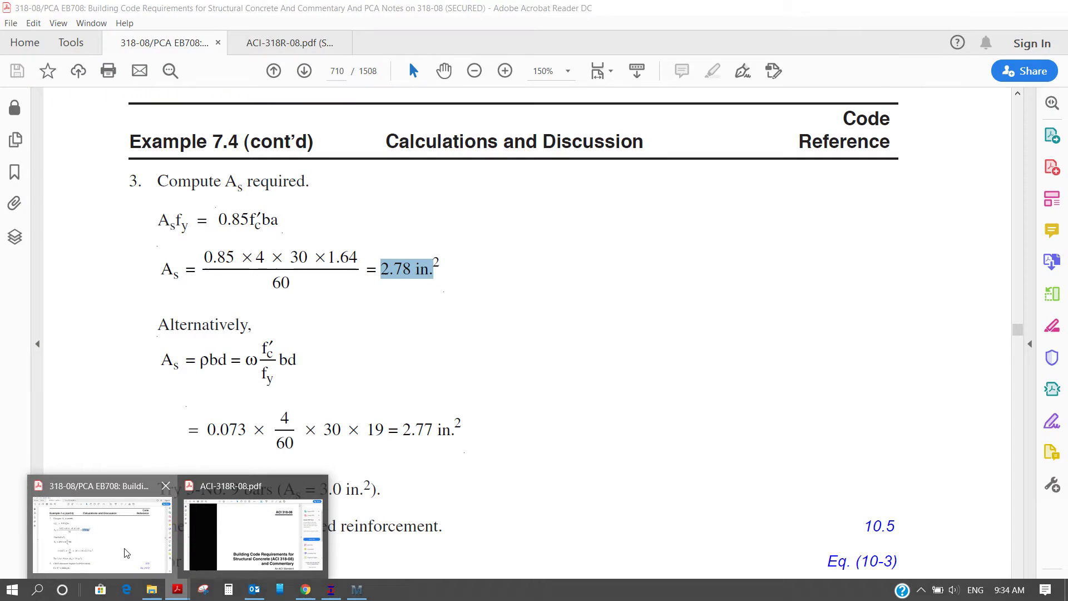
Mark Example 7.5's factored moment Mu = 400 ft-kips in the PCA notes, then return to Mathcad.
{"action": "left_click", "coordinate": [102, 535]}
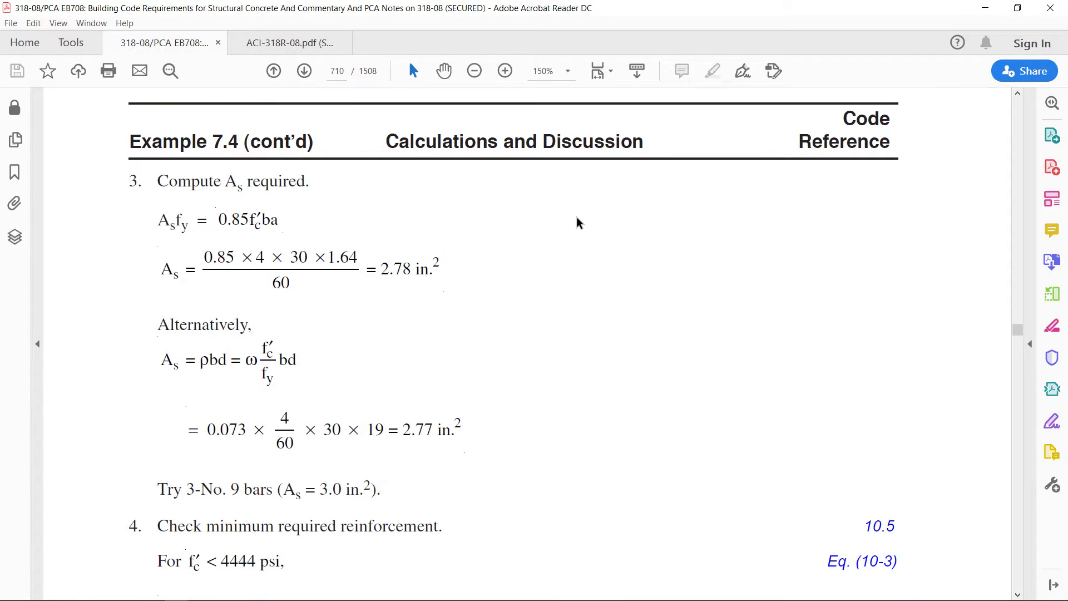
{"action": "scroll", "coordinate": [578, 223], "scroll_direction": "down", "scroll_amount": 15}
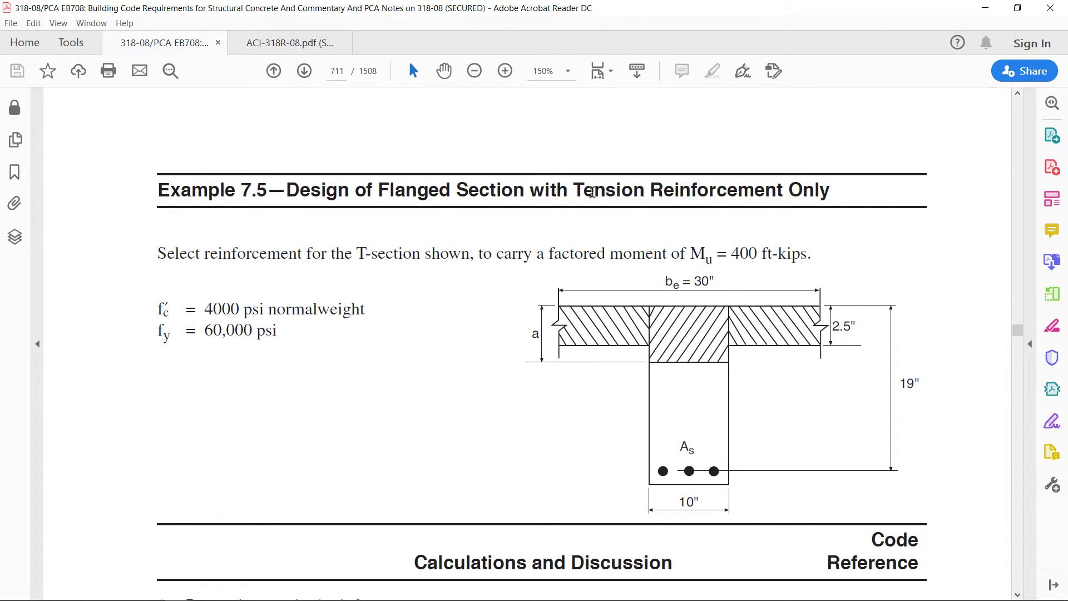
{"action": "scroll", "coordinate": [592, 192], "scroll_direction": "down", "scroll_amount": 1}
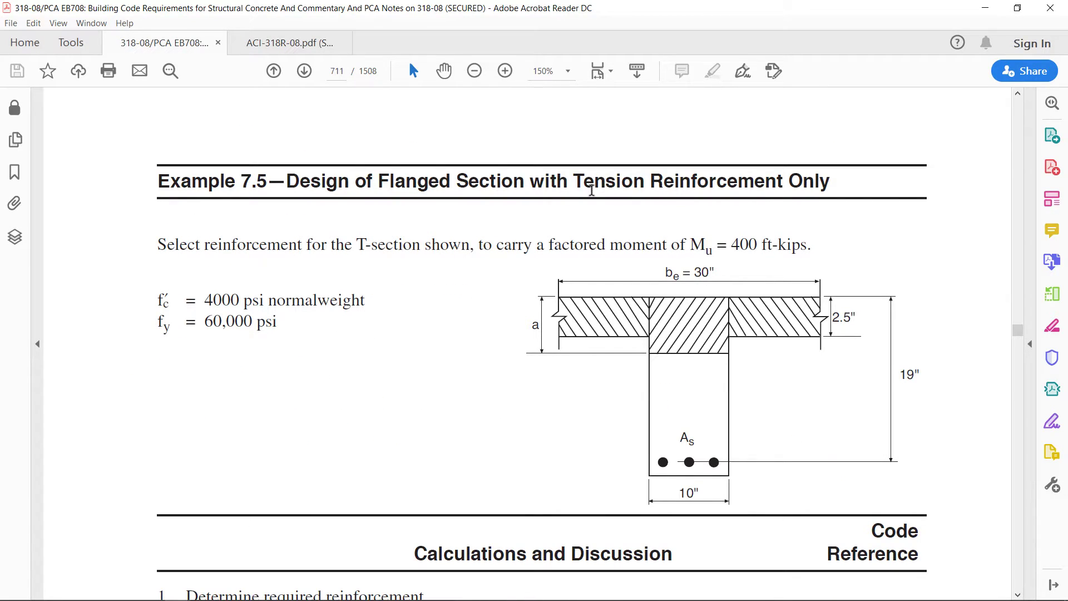
{"action": "scroll", "coordinate": [591, 187], "scroll_direction": "down", "scroll_amount": 1}
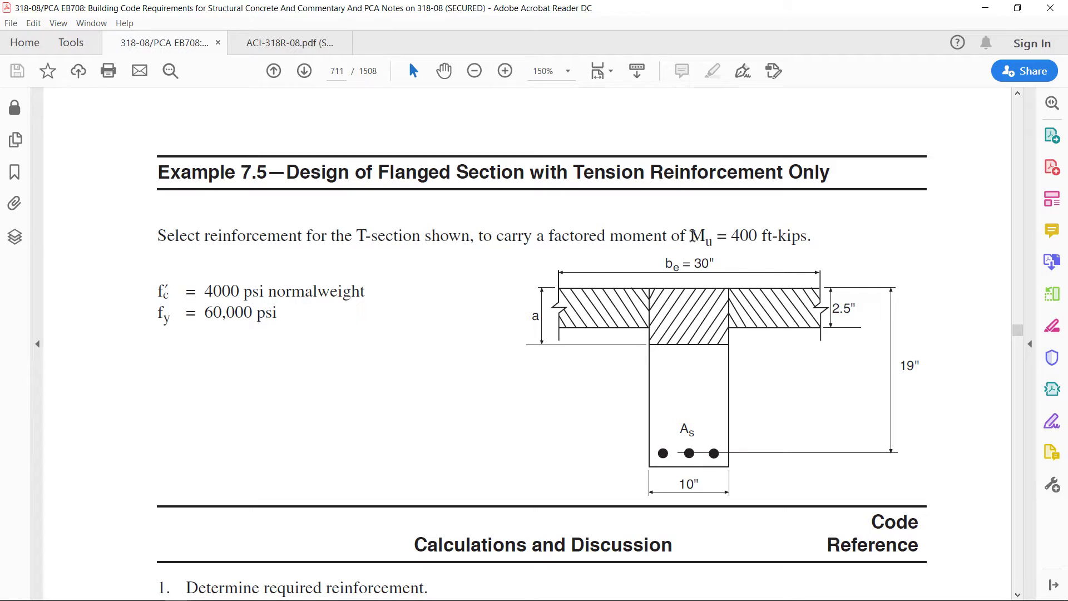
{"action": "left_click_drag", "start_coordinate": [691, 236], "coordinate": [757, 238]}
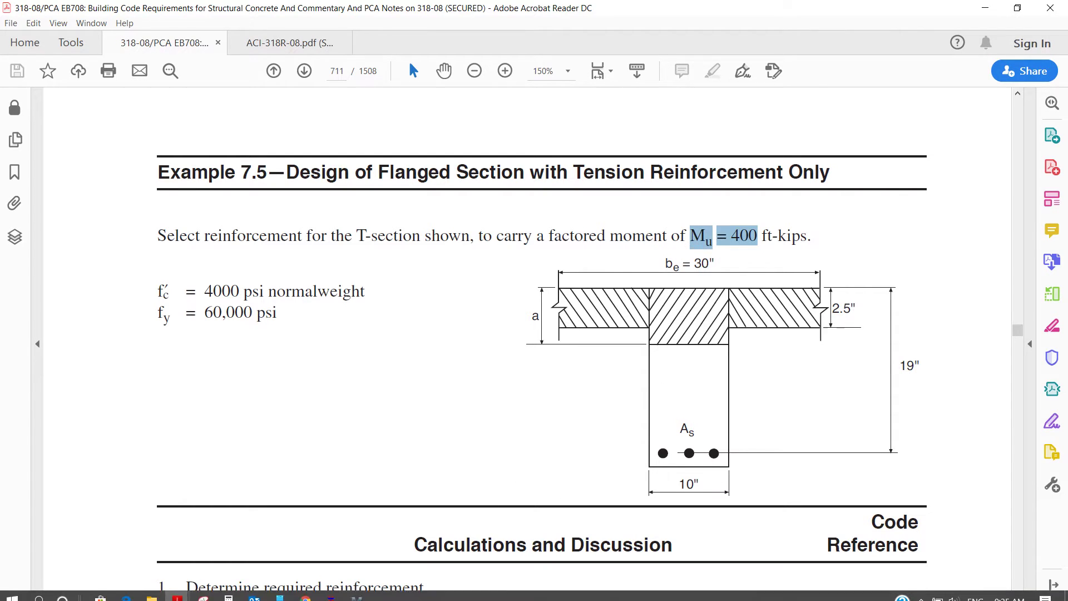
{"action": "left_click", "coordinate": [358, 591]}
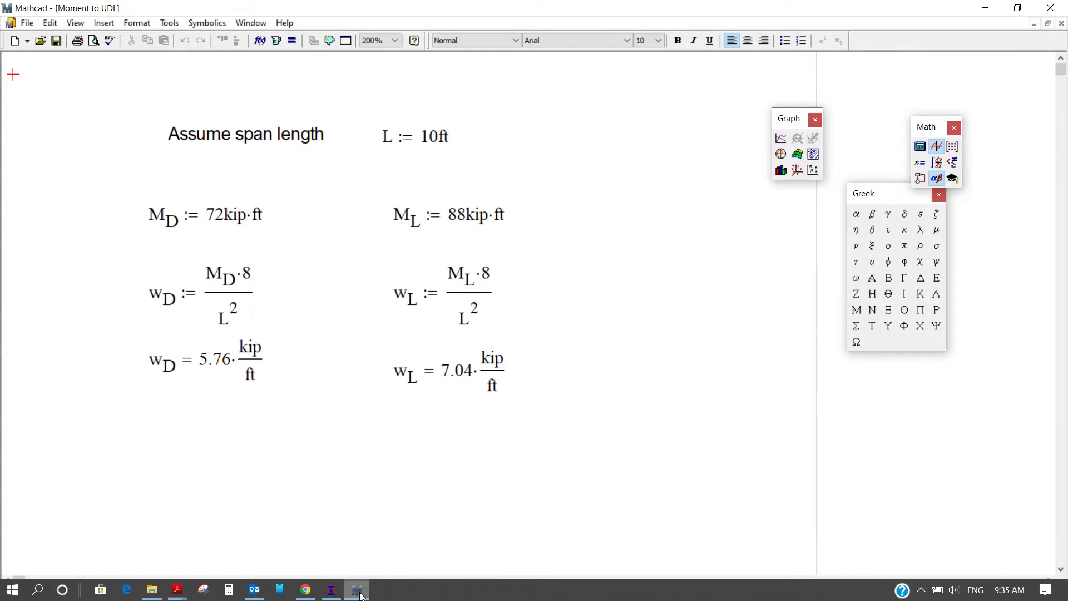
Select the 72 kip·ft dead load moment in Mathcad, then bring up Example 7.5 in the PDF.
{"action": "left_click", "coordinate": [222, 219]}
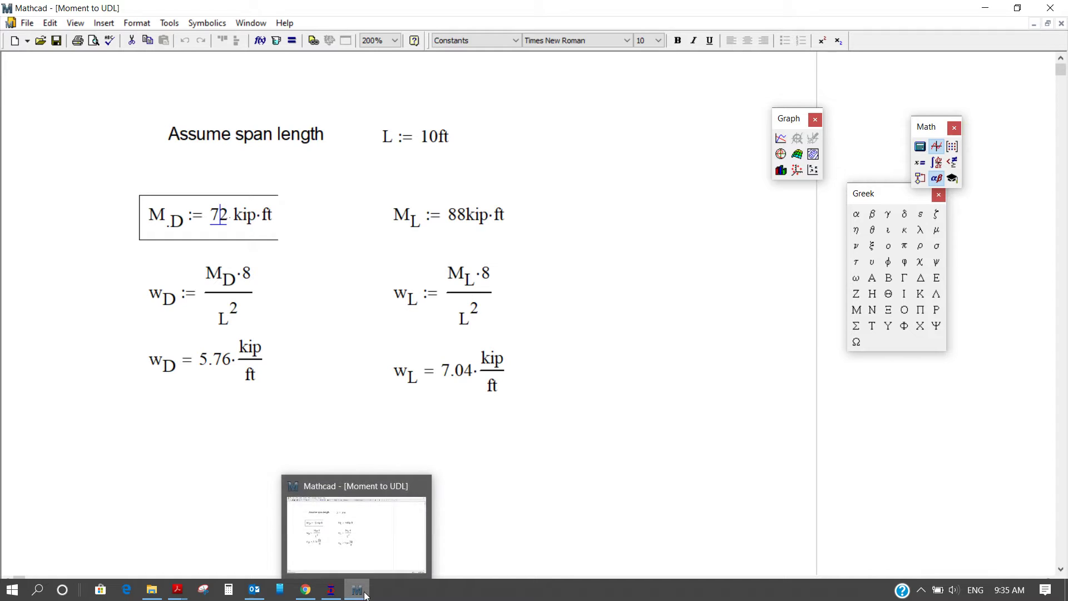
{"action": "left_click", "coordinate": [360, 593]}
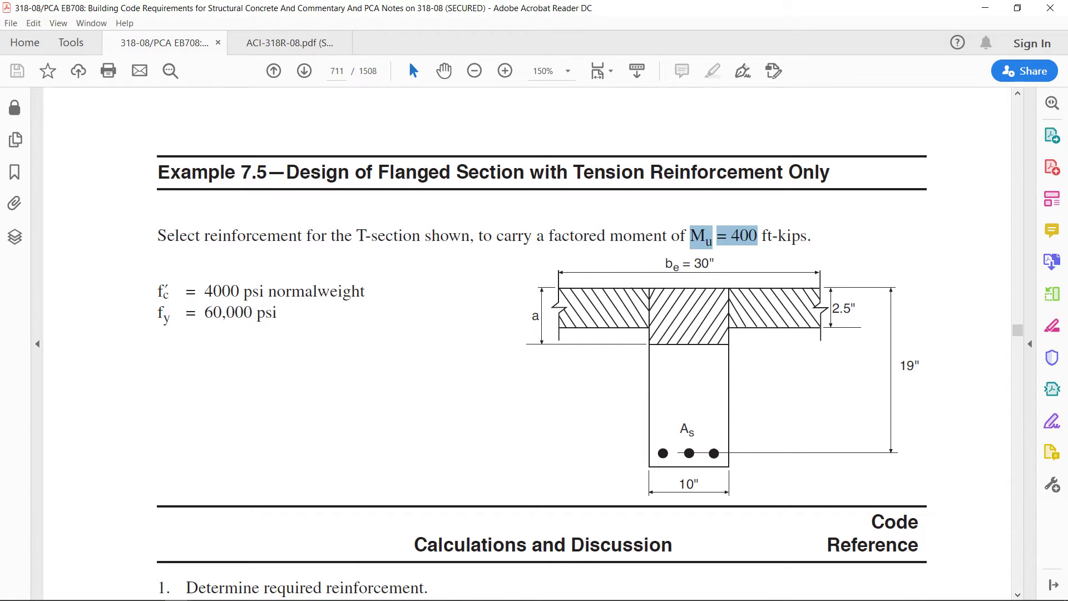
Scroll back to page 709 and mark the 227 ft-kips factored moment.
{"action": "mouse_move", "coordinate": [394, 588]}
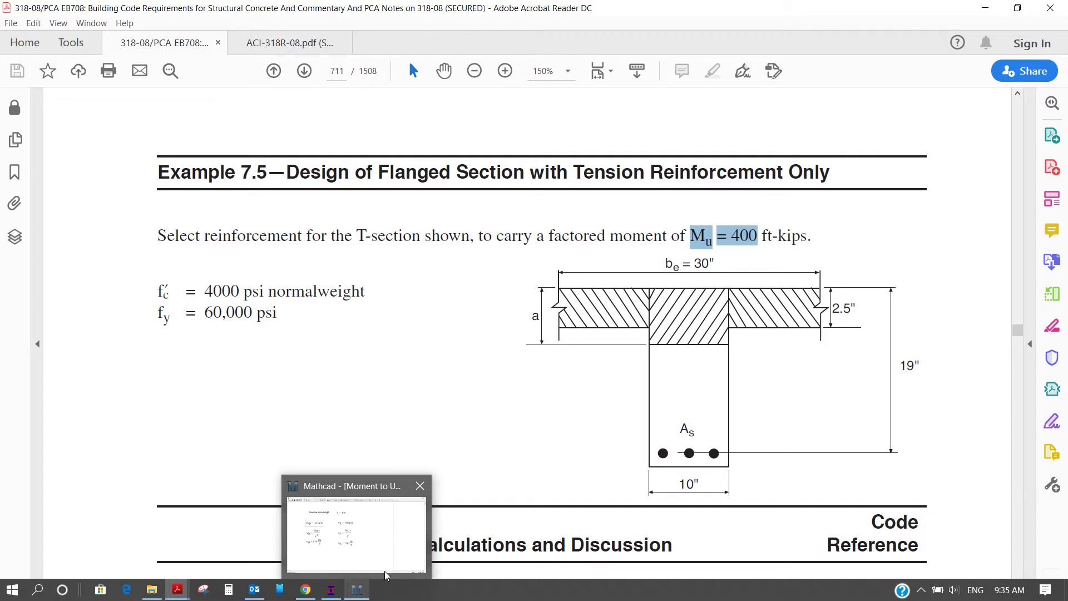
{"action": "mouse_move", "coordinate": [332, 595]}
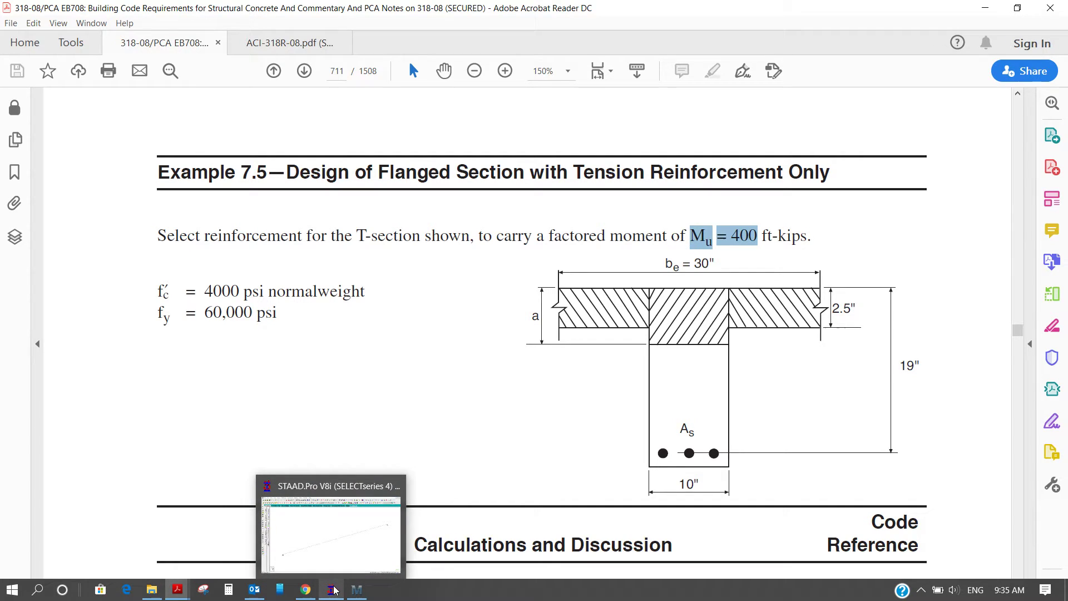
{"action": "left_click", "coordinate": [371, 389]}
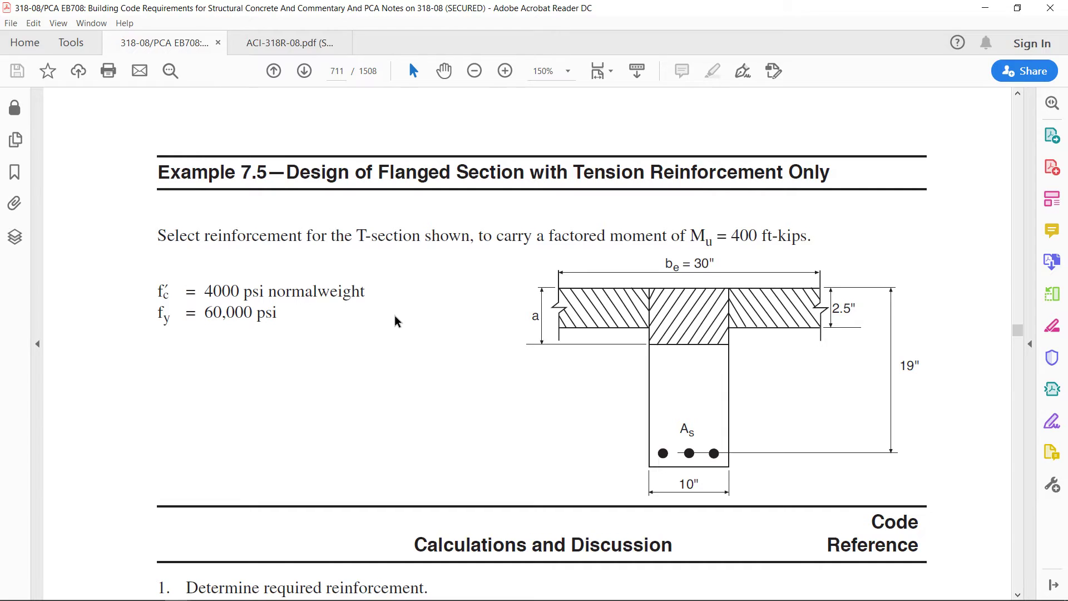
{"action": "scroll", "coordinate": [396, 321], "scroll_direction": "up", "scroll_amount": 12}
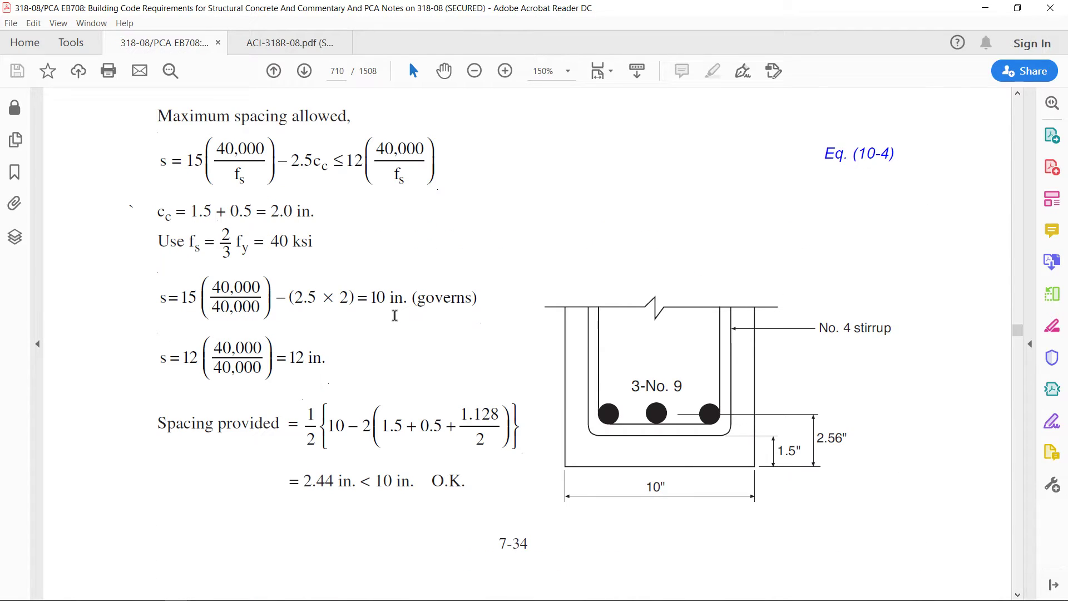
{"action": "scroll", "coordinate": [396, 321], "scroll_direction": "up", "scroll_amount": 15}
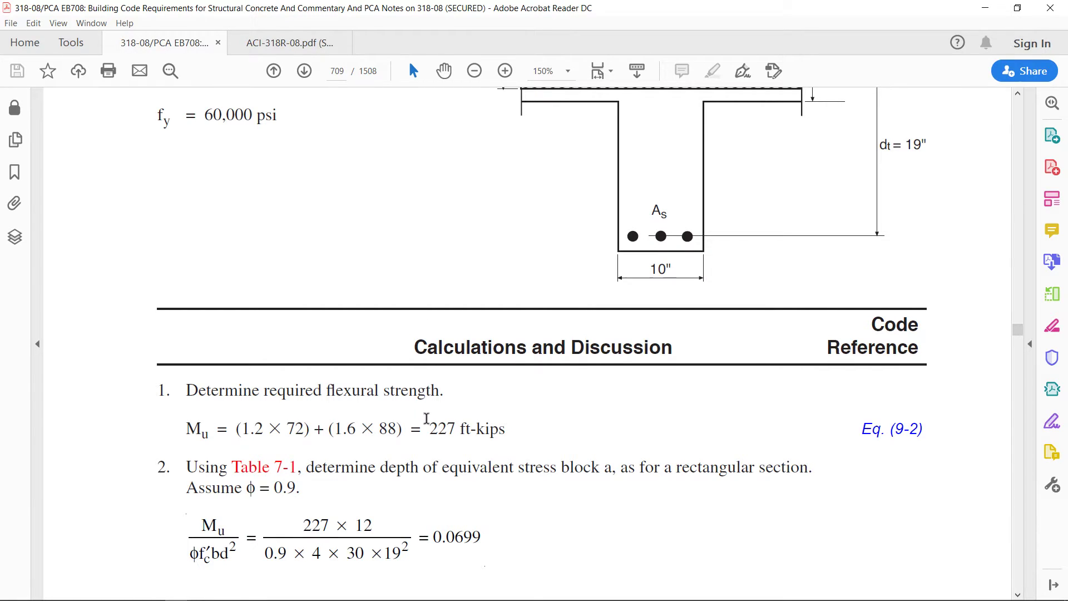
{"action": "left_click_drag", "start_coordinate": [429, 430], "coordinate": [452, 433]}
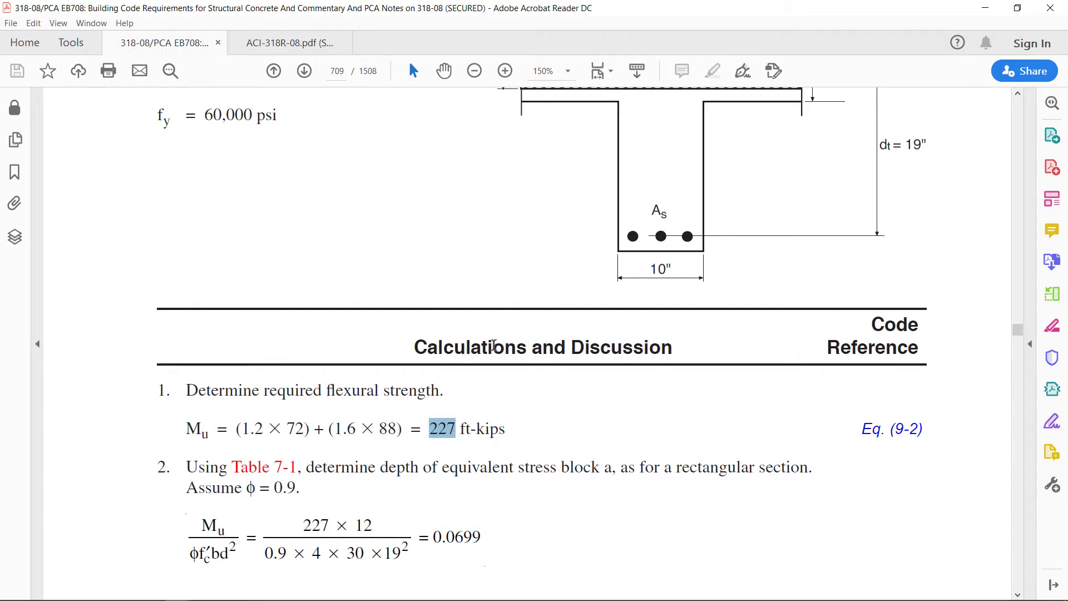
Compare the Moment to UDL worksheet against the PCA notes, finishing in Mathcad.
{"action": "mouse_move", "coordinate": [255, 599]}
{"action": "left_click", "coordinate": [357, 591]}
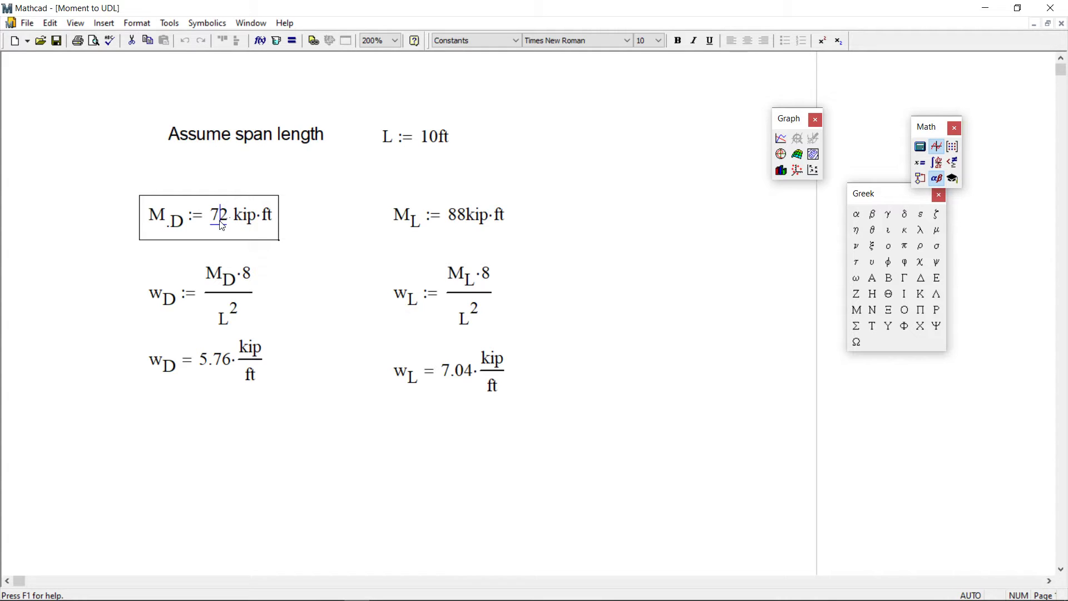
{"action": "mouse_move", "coordinate": [466, 591]}
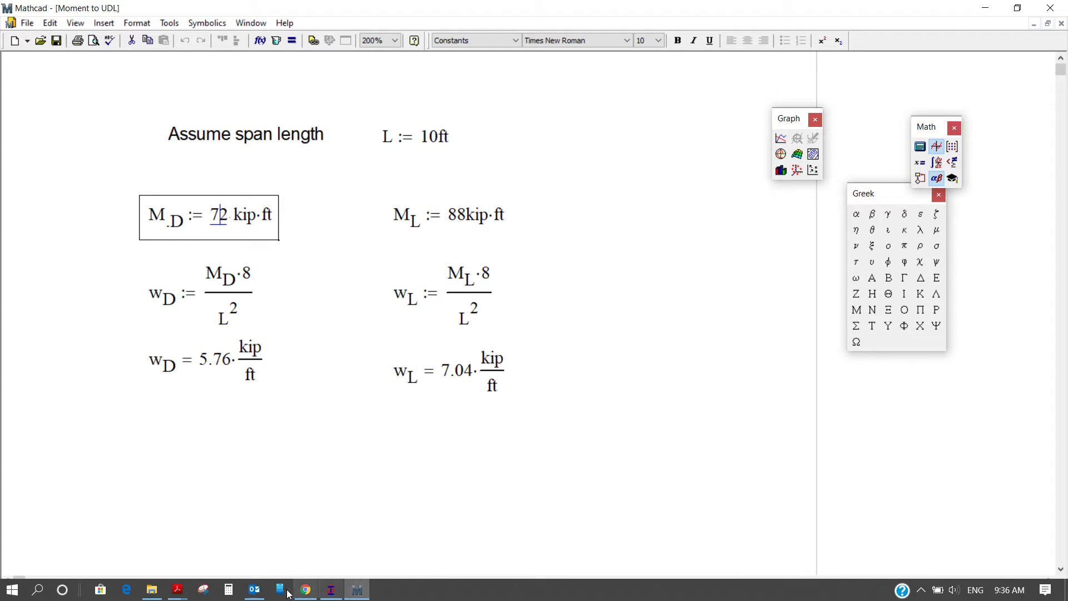
{"action": "left_click", "coordinate": [178, 590]}
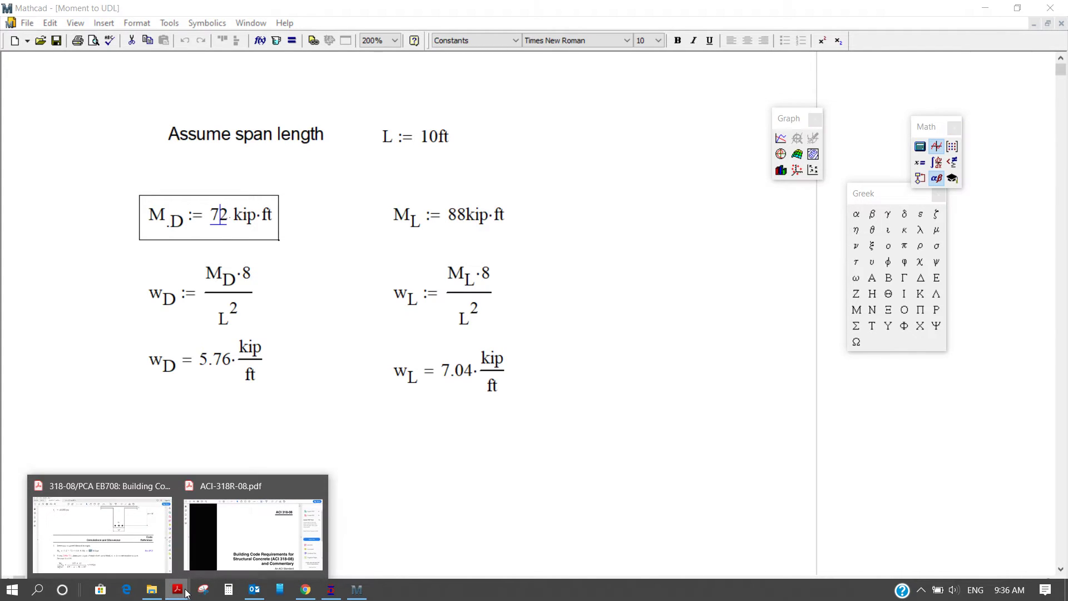
{"action": "left_click", "coordinate": [163, 557]}
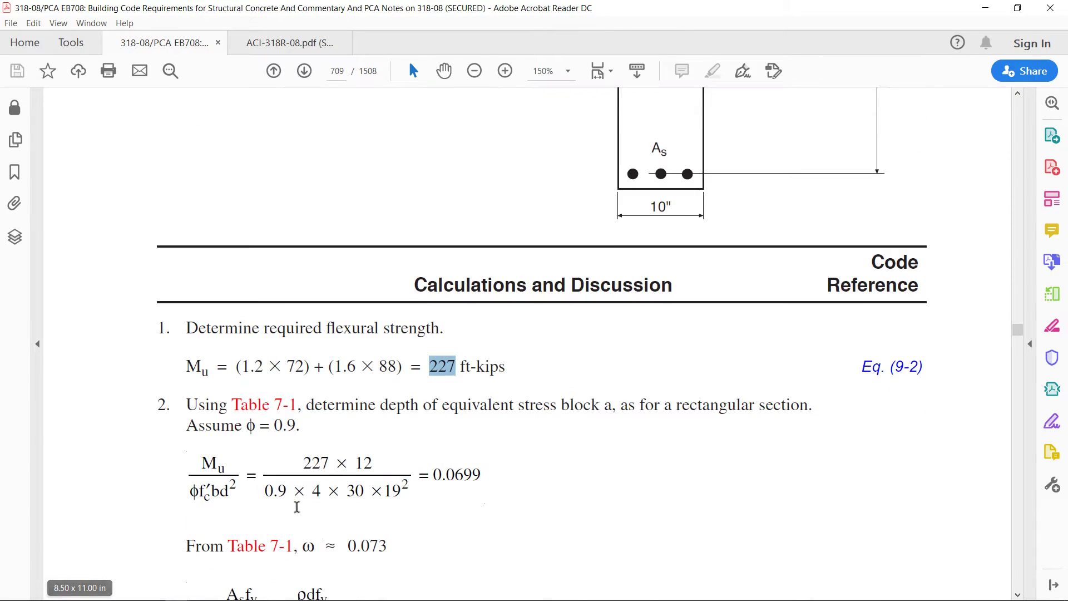
{"action": "scroll", "coordinate": [297, 506], "scroll_direction": "down", "scroll_amount": 3}
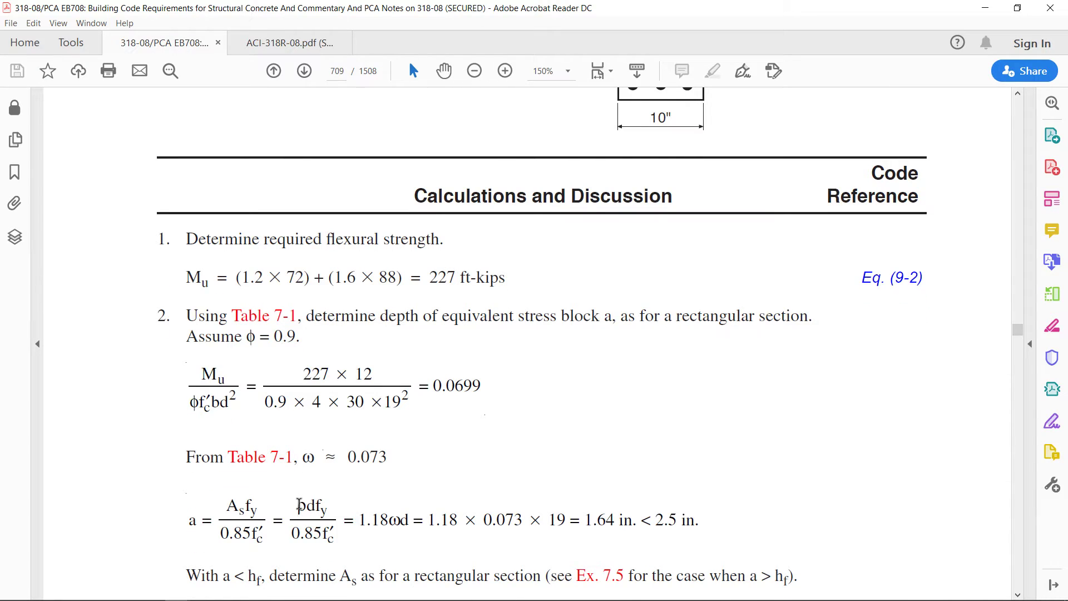
{"action": "scroll", "coordinate": [298, 506], "scroll_direction": "down", "scroll_amount": 20}
{"action": "scroll", "coordinate": [299, 508], "scroll_direction": "down", "scroll_amount": 5}
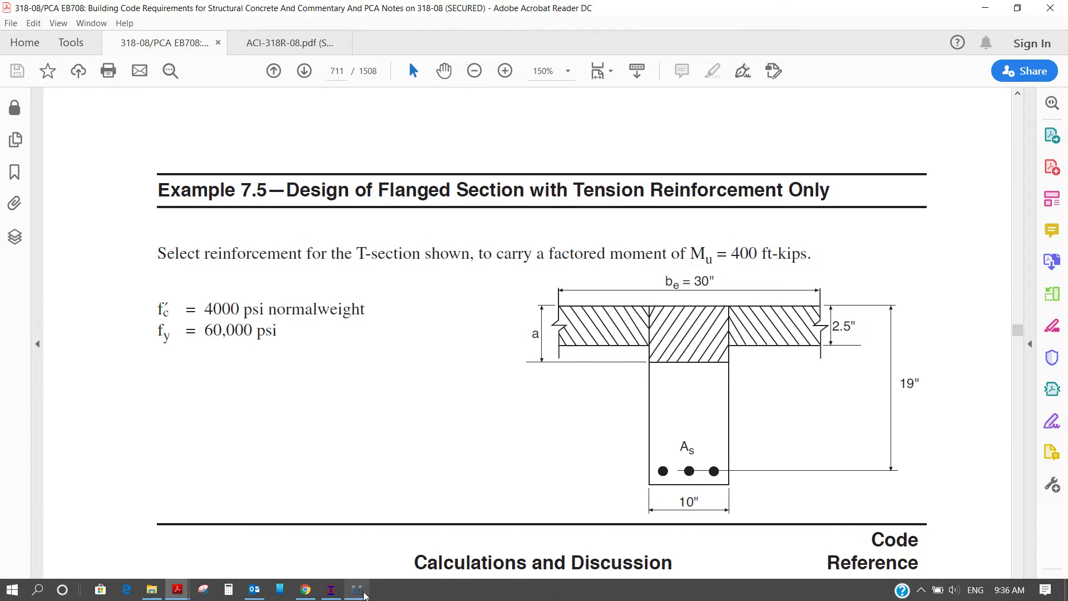
{"action": "left_click", "coordinate": [360, 590]}
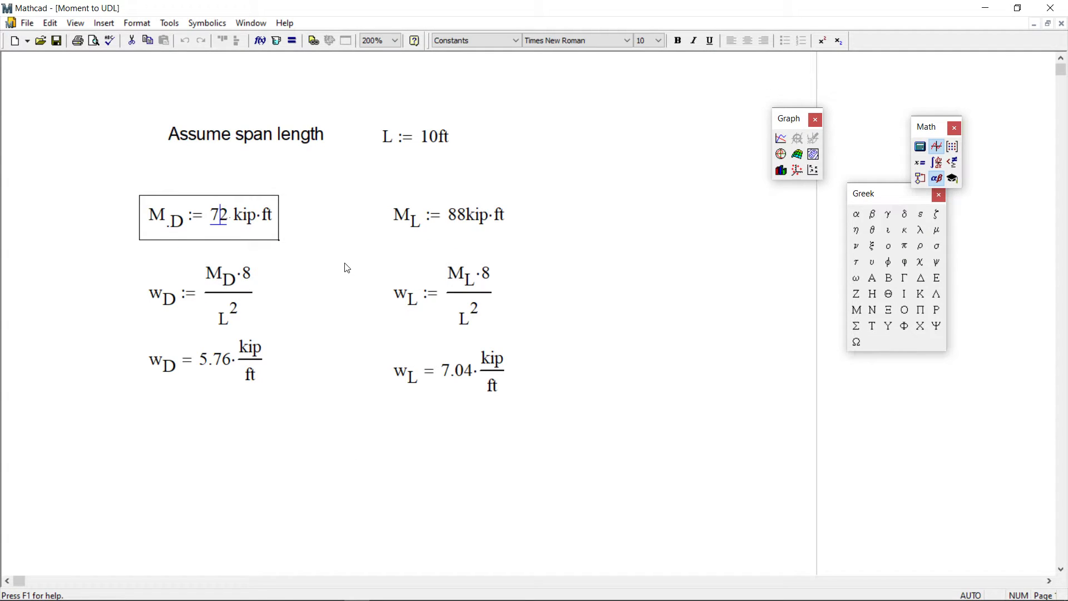
Change M_D in the Mathcad worksheet to 72·400/227 kip·ft.
{"action": "double_click", "coordinate": [228, 223]}
{"action": "key", "text": "Right"}
{"action": "type", "text": "*"}
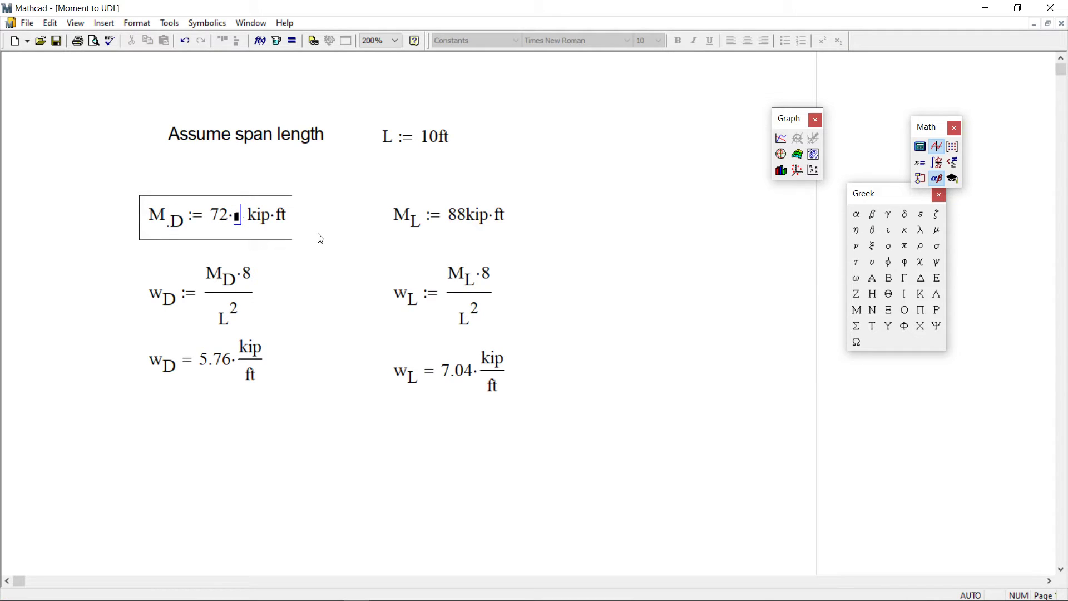
{"action": "type", "text": "400"}
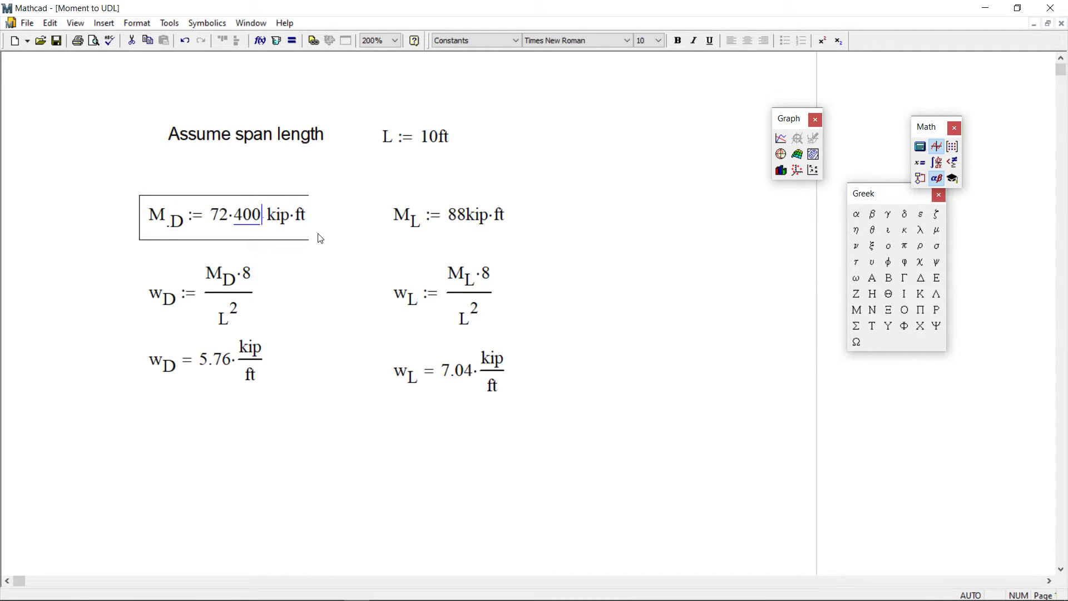
{"action": "key", "text": "space"}
{"action": "type", "text": "/"}
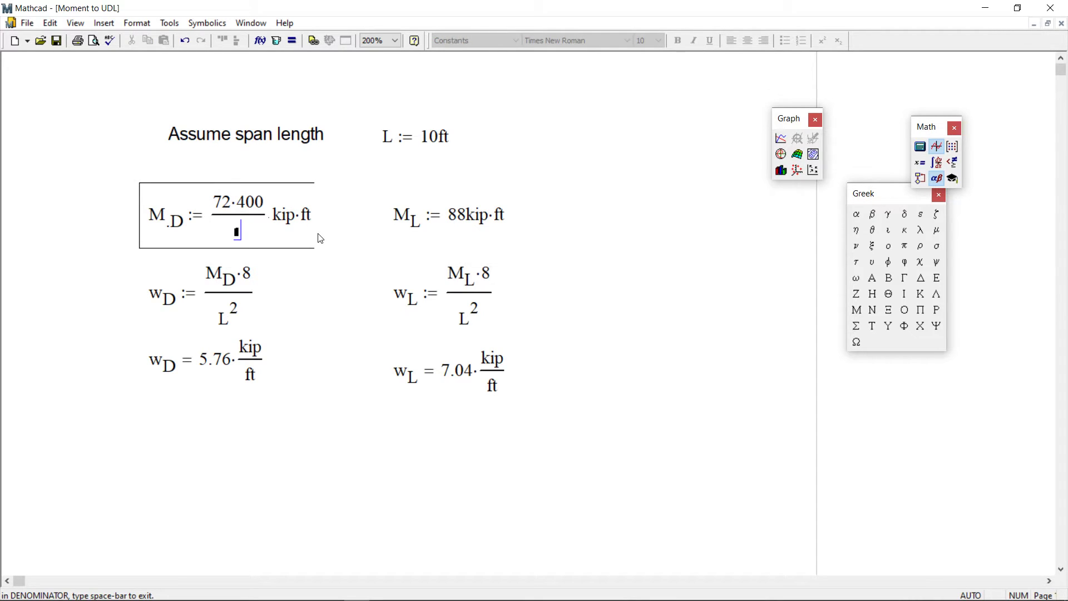
{"action": "type", "text": "227"}
{"action": "left_click", "coordinate": [650, 254]}
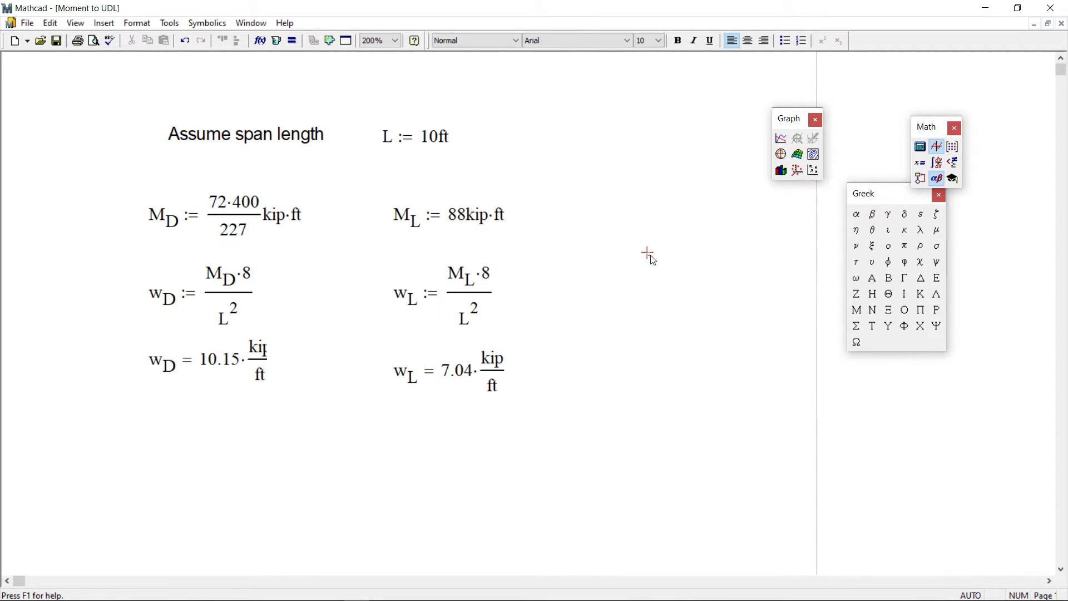
Change M_L to 88·400/227 kip·ft so the live load recalculates.
{"action": "left_click", "coordinate": [459, 220]}
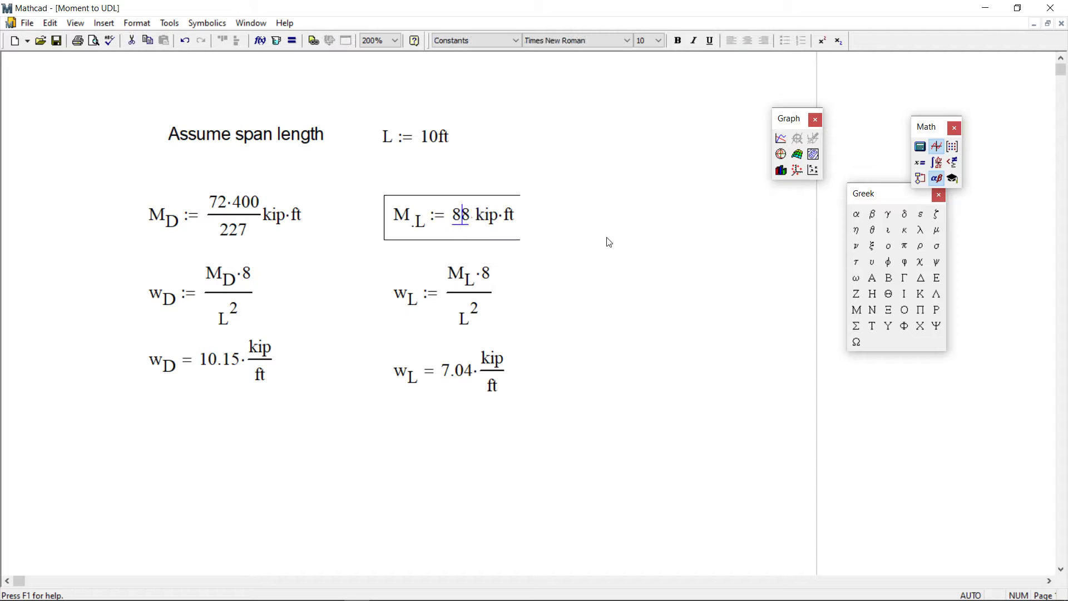
{"action": "key", "text": "Right"}
{"action": "type", "text": "*400"}
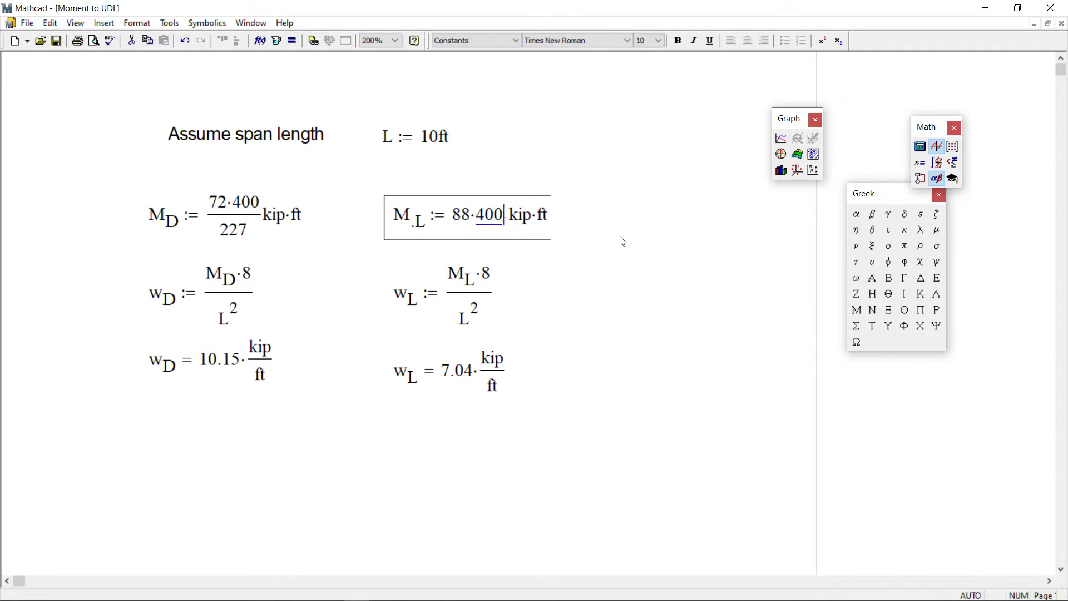
{"action": "key", "text": "space"}
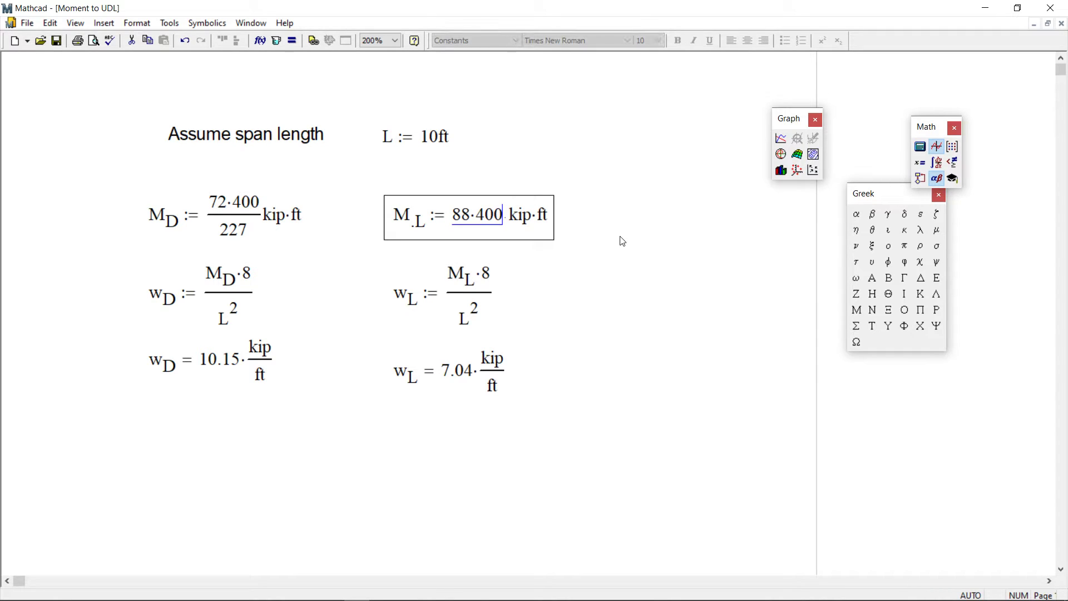
{"action": "key", "text": "slash"}
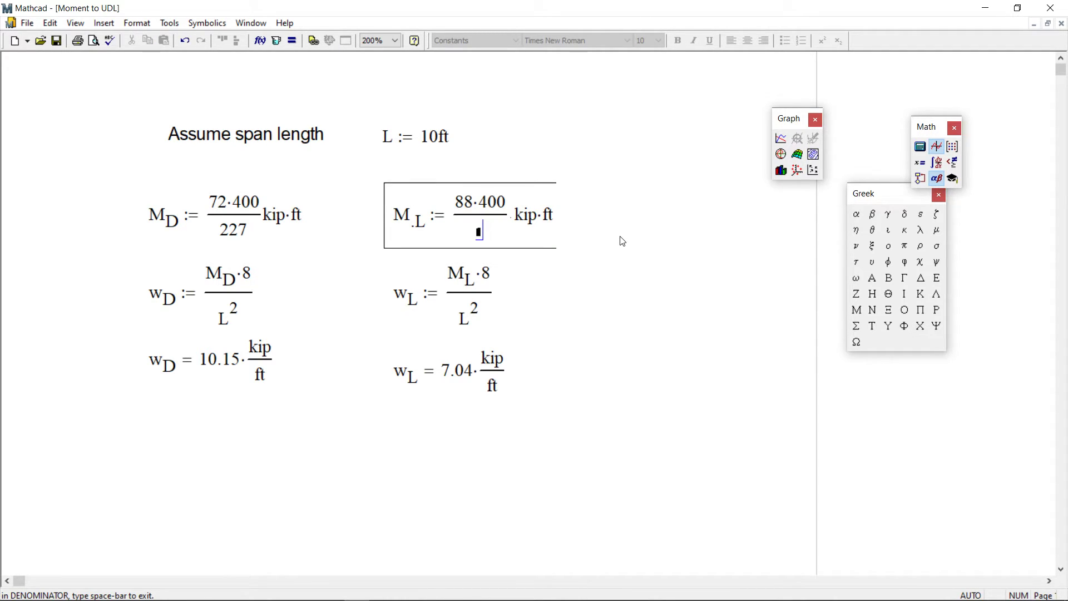
{"action": "type", "text": "227"}
{"action": "left_click", "coordinate": [626, 236]}
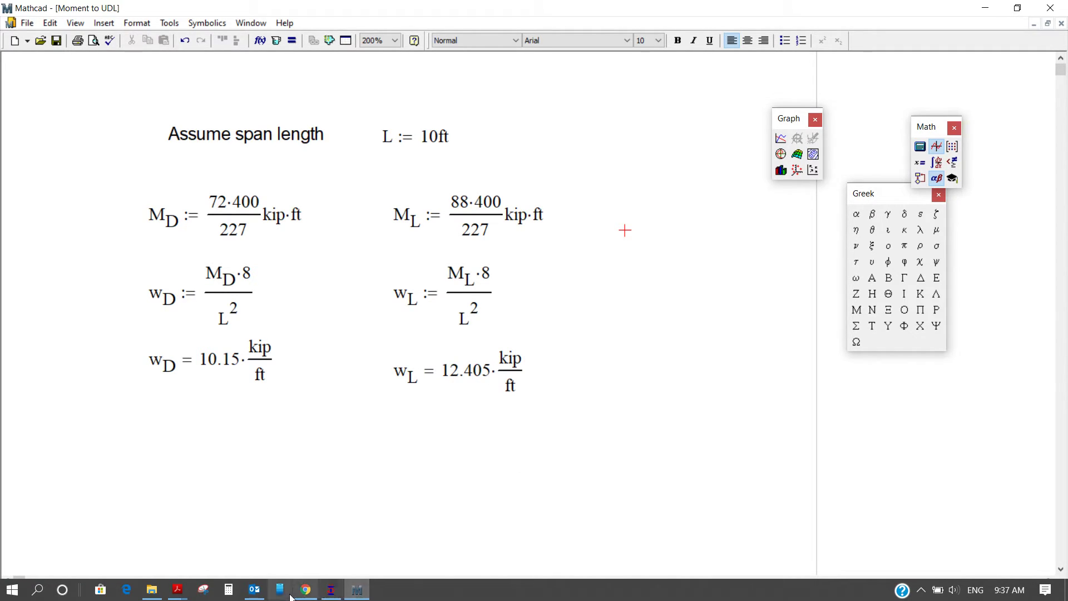
Open load case 1's UNI GY -5.76 kip/ft uniform load for editing in STAAD.Pro.
{"action": "left_click", "coordinate": [331, 590]}
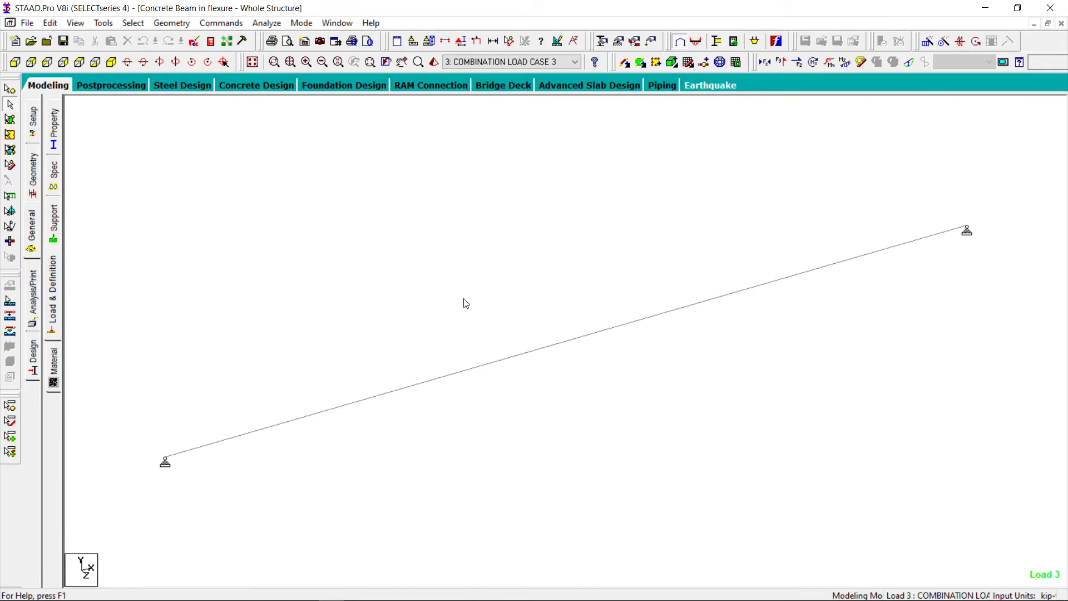
{"action": "left_click", "coordinate": [53, 278]}
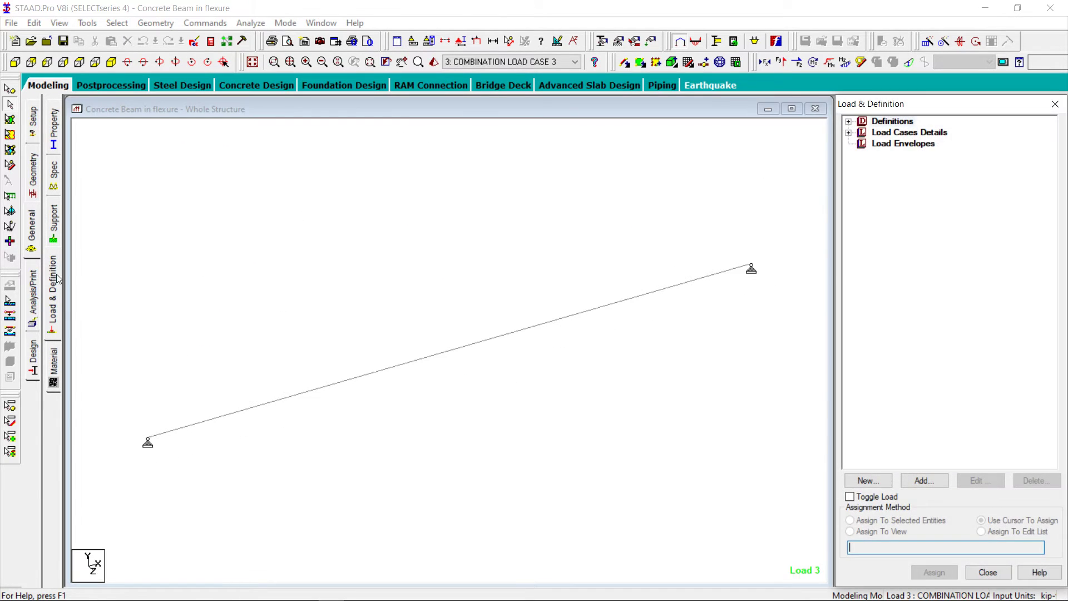
{"action": "left_click", "coordinate": [848, 133]}
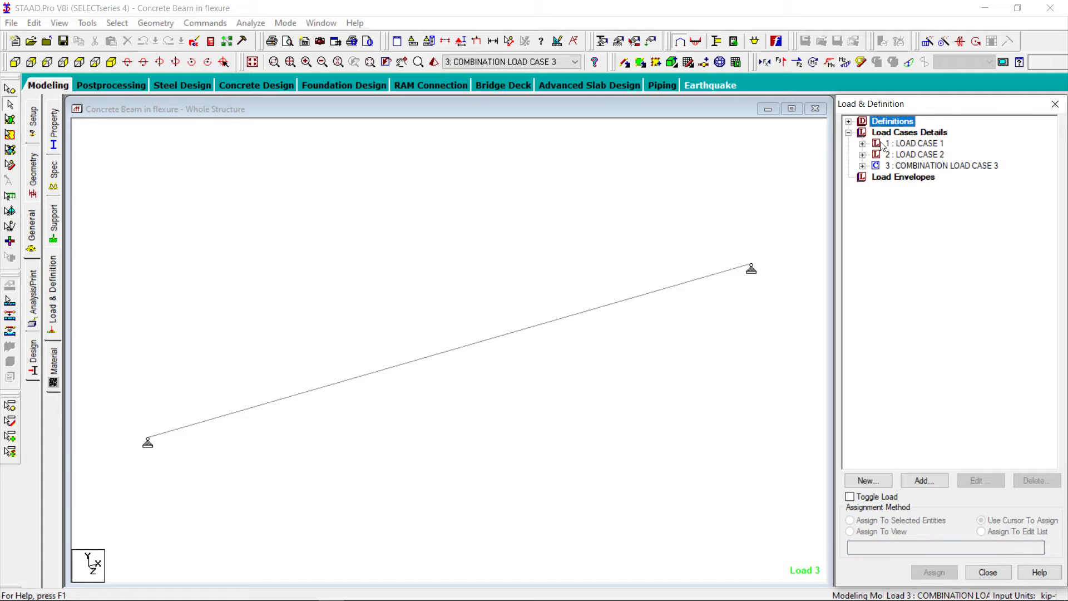
{"action": "left_click", "coordinate": [862, 143]}
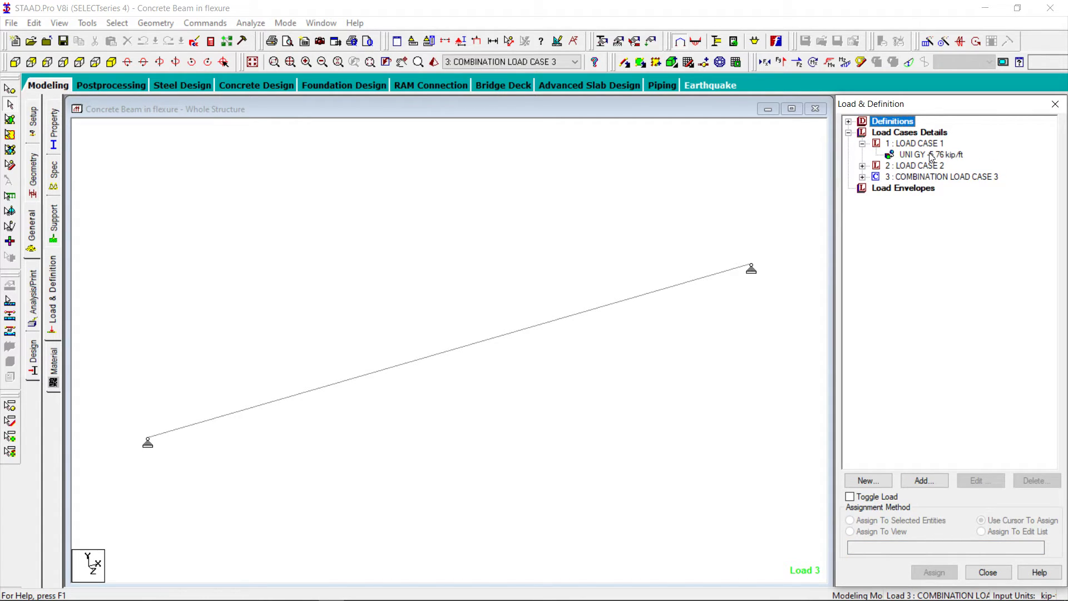
{"action": "left_click", "coordinate": [934, 155]}
{"action": "left_click", "coordinate": [980, 482]}
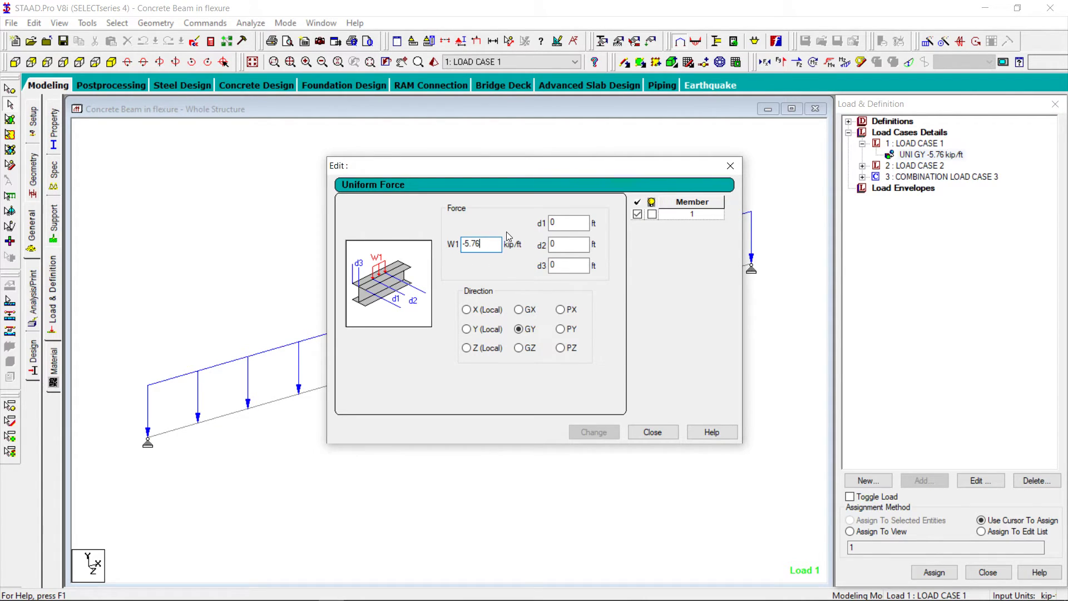
Set load case 1's uniform load to -10.15 kip/ft, allowing deletion of old results.
{"action": "key", "text": "BackSpace"}
{"action": "key", "text": "BackSpace"}
{"action": "key", "text": "BackSpace"}
{"action": "type", "text": "12.45"}
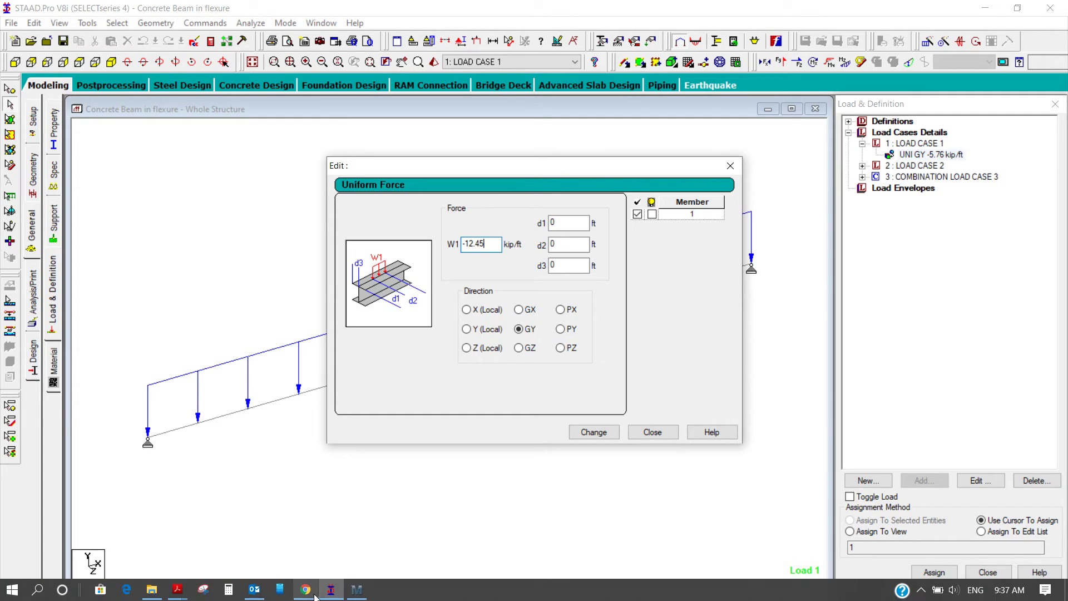
{"action": "left_click", "coordinate": [357, 589]}
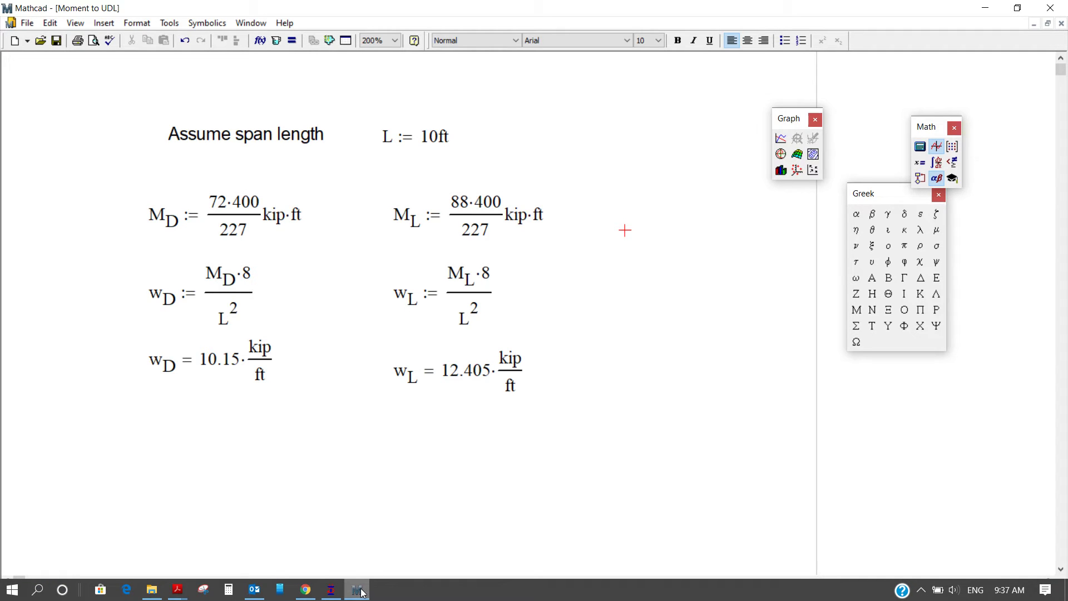
{"action": "left_click", "coordinate": [331, 589]}
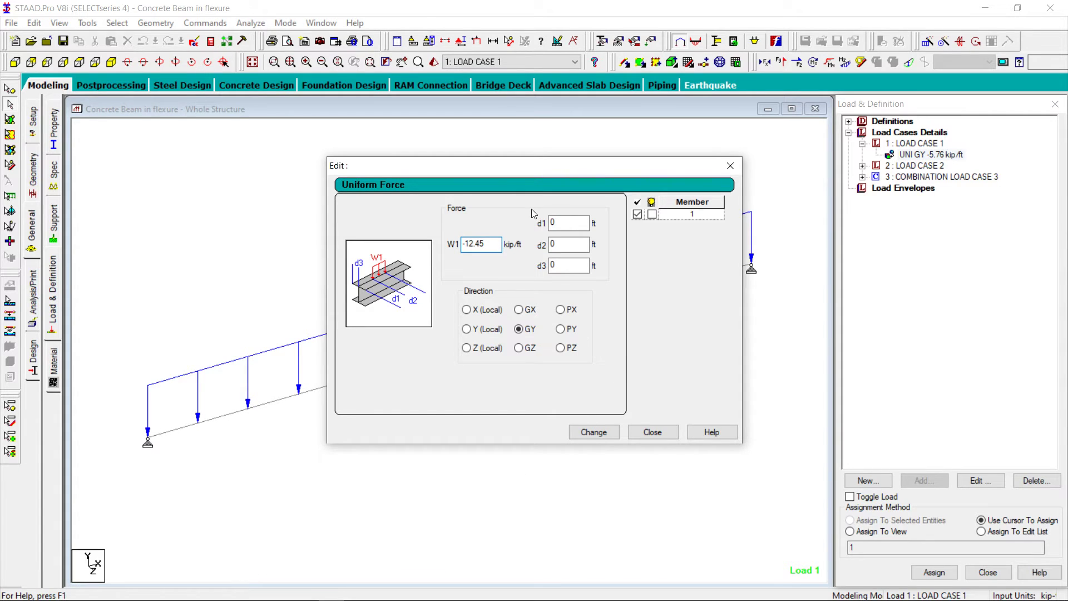
{"action": "key", "text": "BackSpace"}
{"action": "key", "text": "BackSpace"}
{"action": "key", "text": "BackSpace"}
{"action": "key", "text": "BackSpace"}
{"action": "type", "text": "0.15"}
{"action": "left_click", "coordinate": [593, 432]}
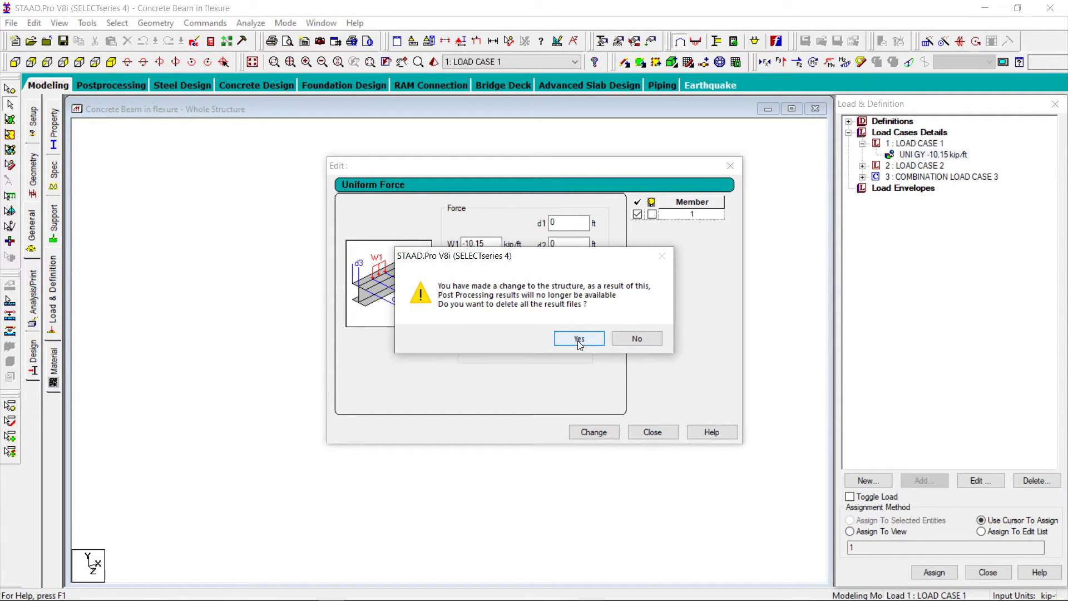
{"action": "left_click", "coordinate": [579, 338]}
{"action": "left_click", "coordinate": [648, 432]}
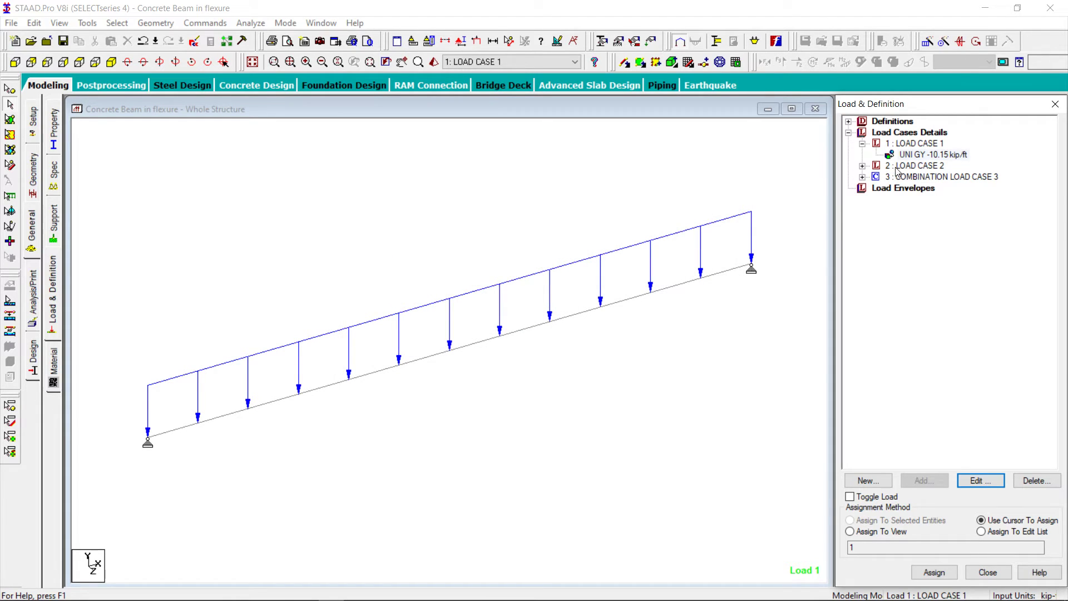
Change load case 2's uniform load from -7.04 to -12.405 kip/ft and close the load panel.
{"action": "left_click", "coordinate": [862, 166]}
{"action": "left_click", "coordinate": [921, 177]}
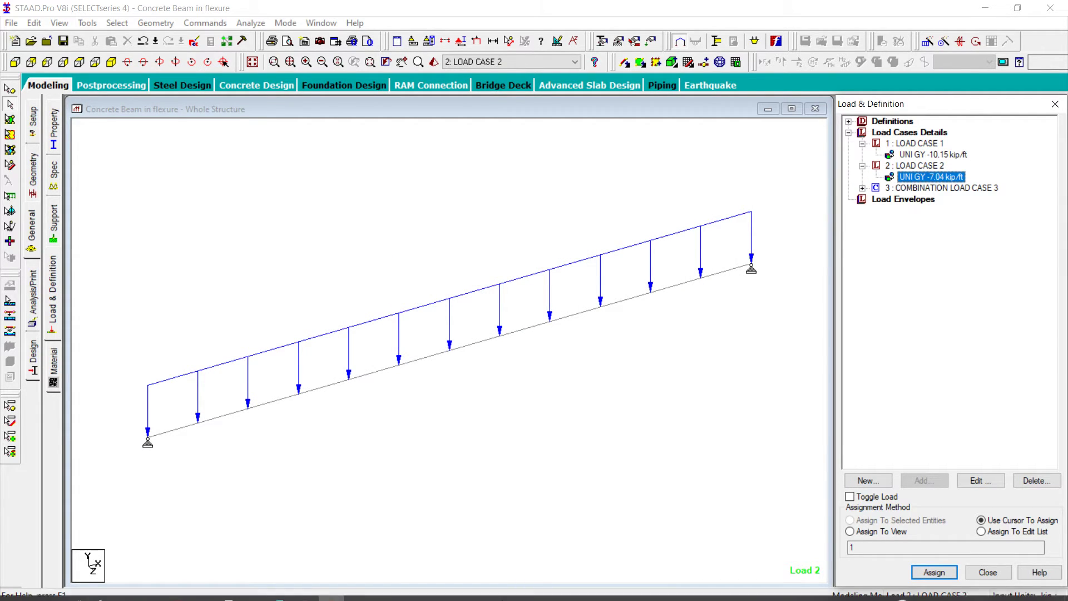
{"action": "left_click", "coordinate": [357, 589]}
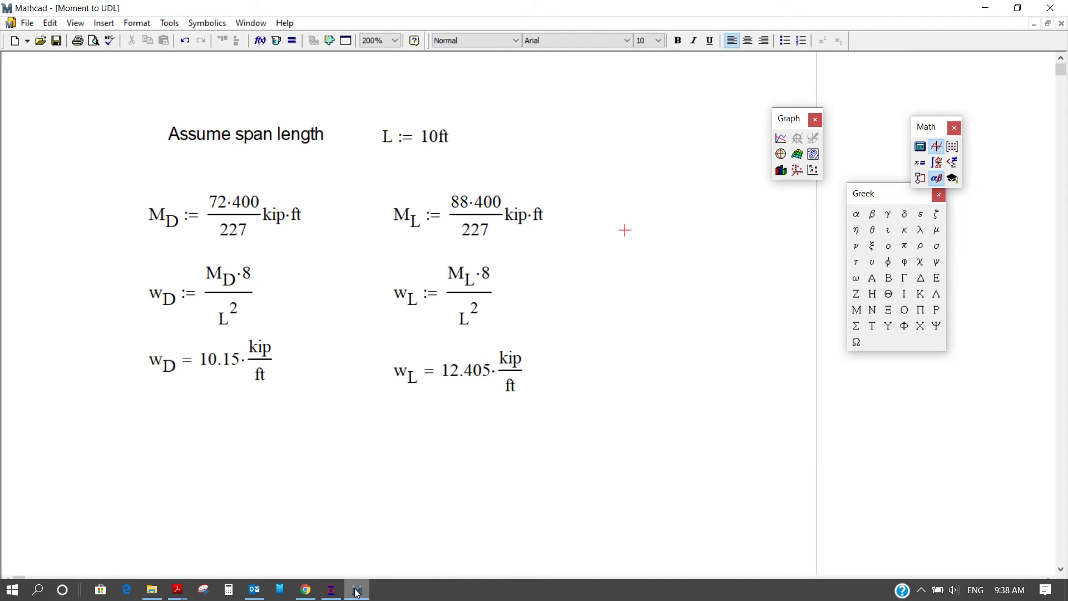
{"action": "left_click", "coordinate": [330, 591]}
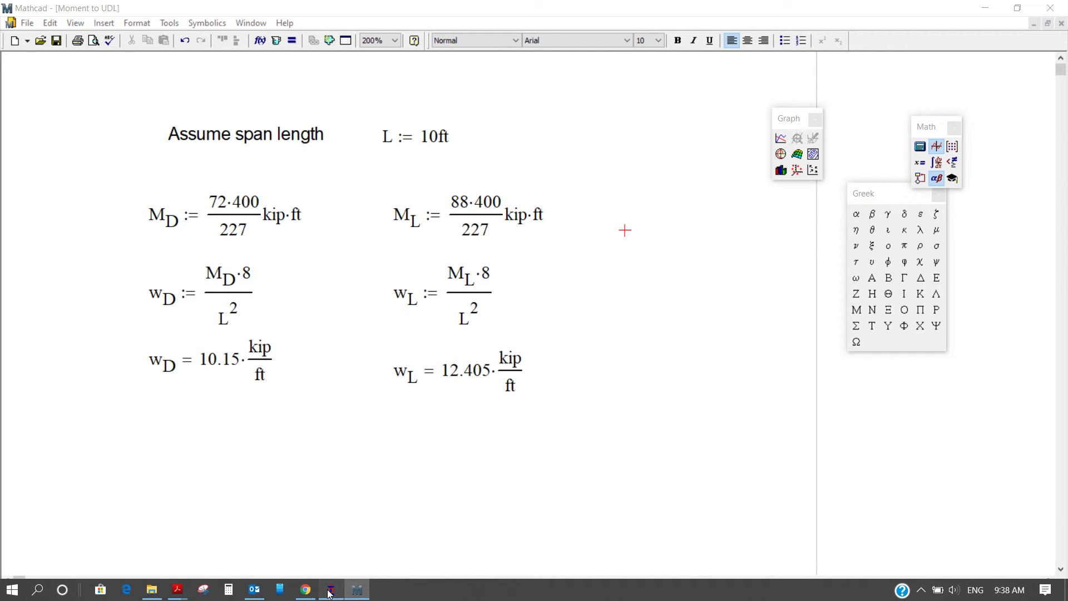
{"action": "left_click", "coordinate": [977, 481]}
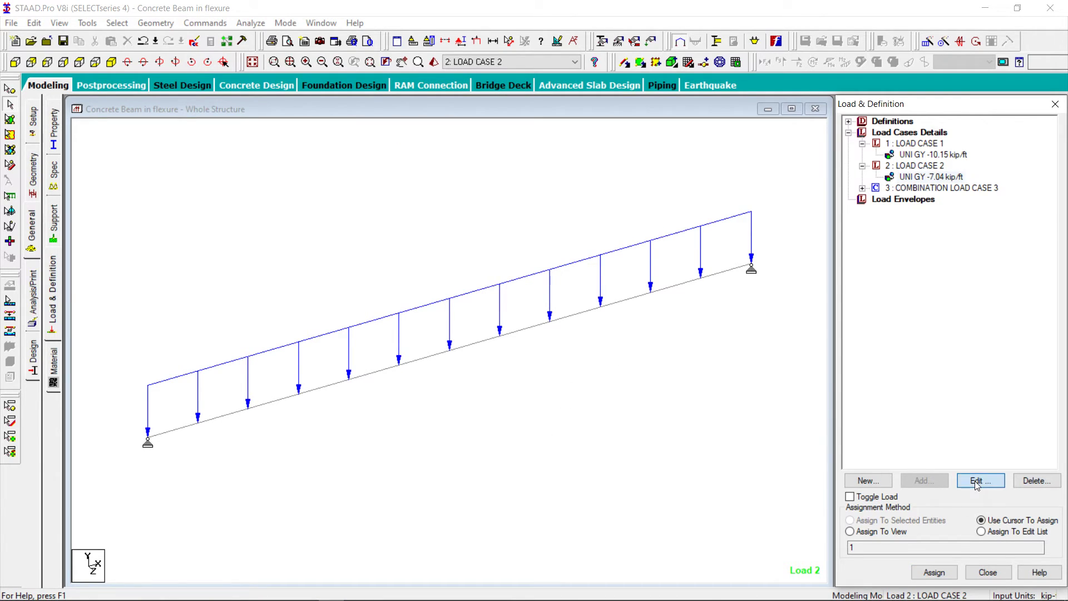
{"action": "left_click", "coordinate": [494, 244]}
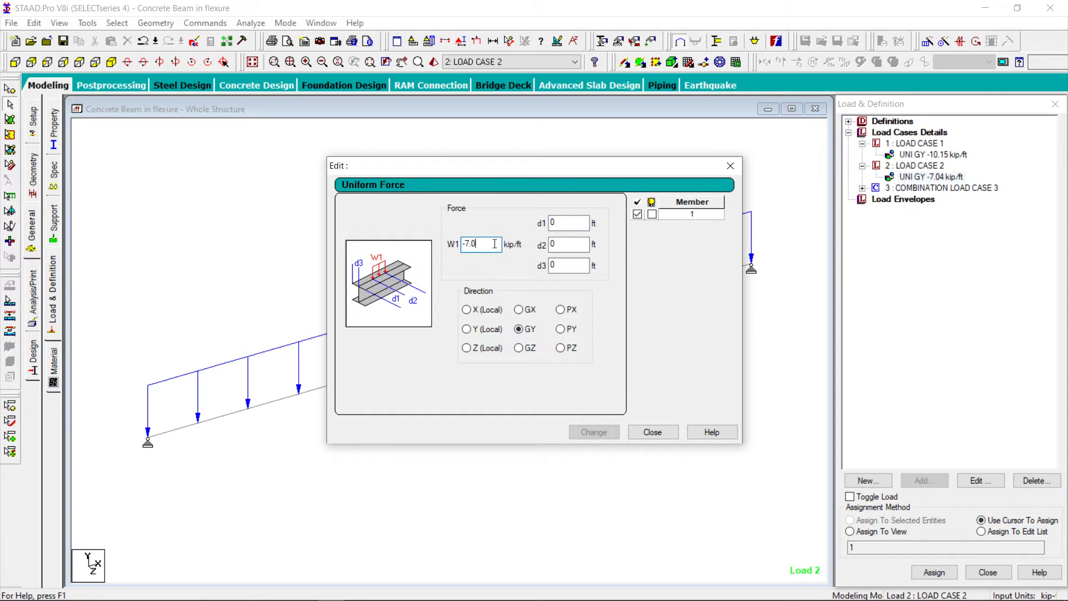
{"action": "key", "text": "BackSpace"}
{"action": "key", "text": "BackSpace"}
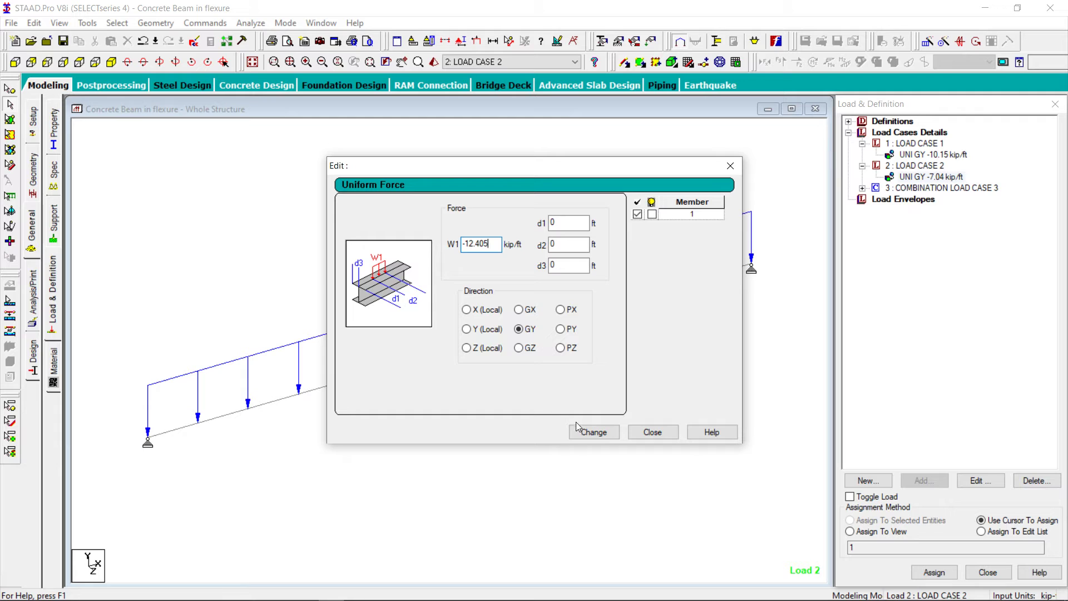
{"action": "left_click", "coordinate": [594, 433]}
{"action": "left_click", "coordinate": [652, 433]}
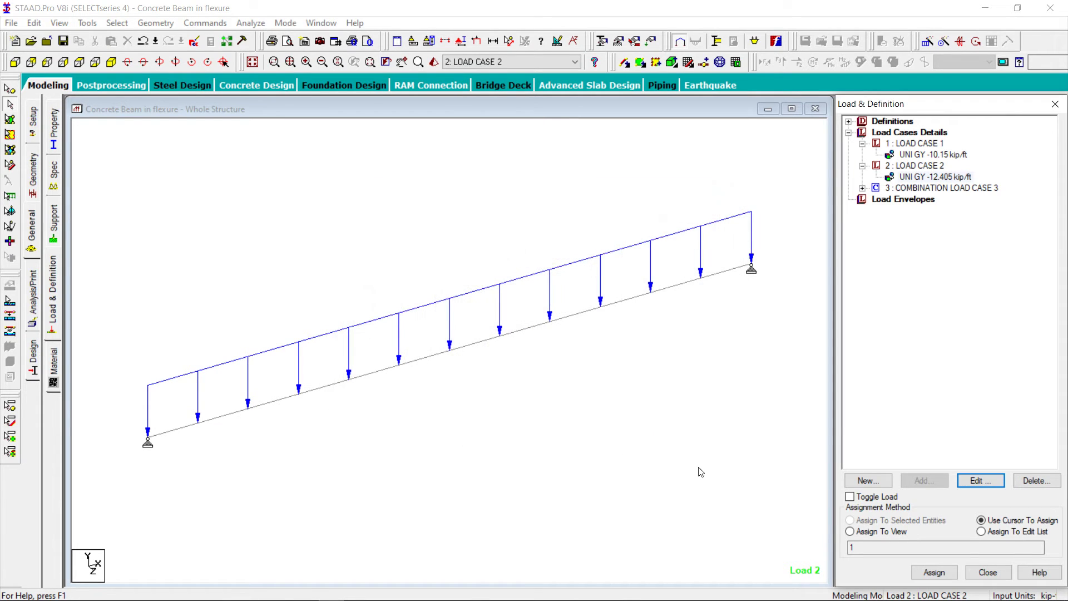
{"action": "left_click", "coordinate": [988, 572]}
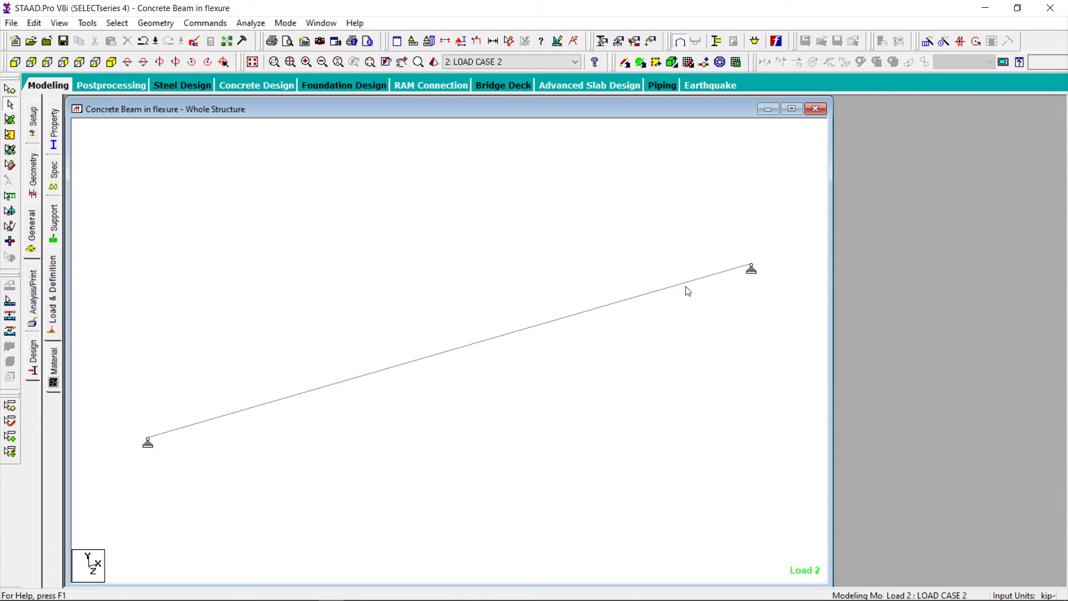
Save the model and rerun the structural analysis.
{"action": "left_click", "coordinate": [792, 108]}
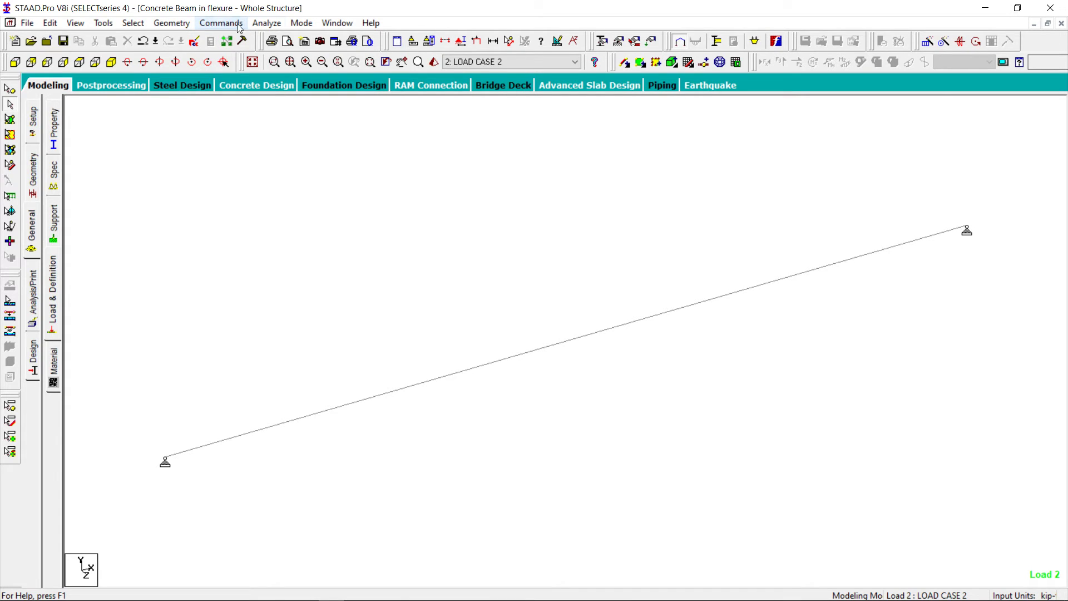
{"action": "left_click", "coordinate": [267, 22]}
{"action": "left_click", "coordinate": [278, 38]}
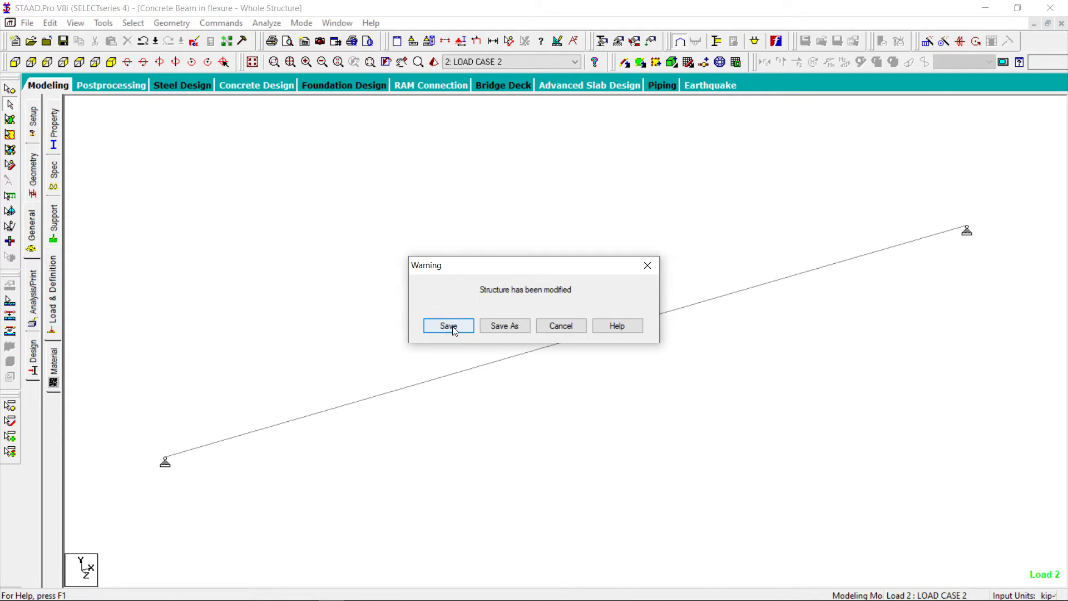
{"action": "left_click", "coordinate": [451, 326]}
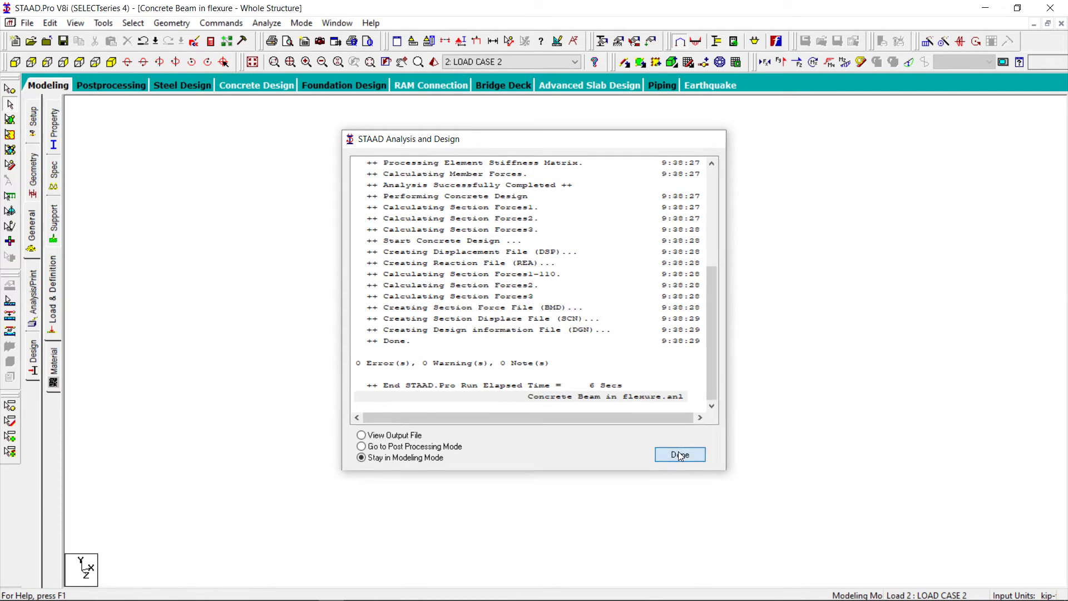
{"action": "left_click", "coordinate": [680, 455]}
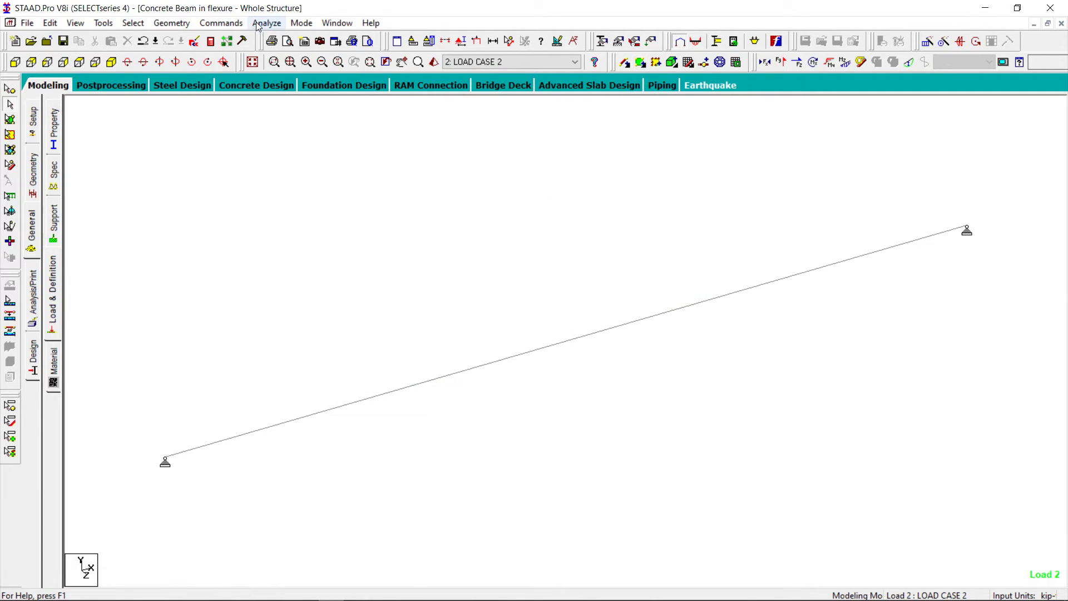
In Post Processing, show load case 3's bending moment (Bending Z) diagram.
{"action": "left_click", "coordinate": [310, 24]}
{"action": "left_click", "coordinate": [325, 52]}
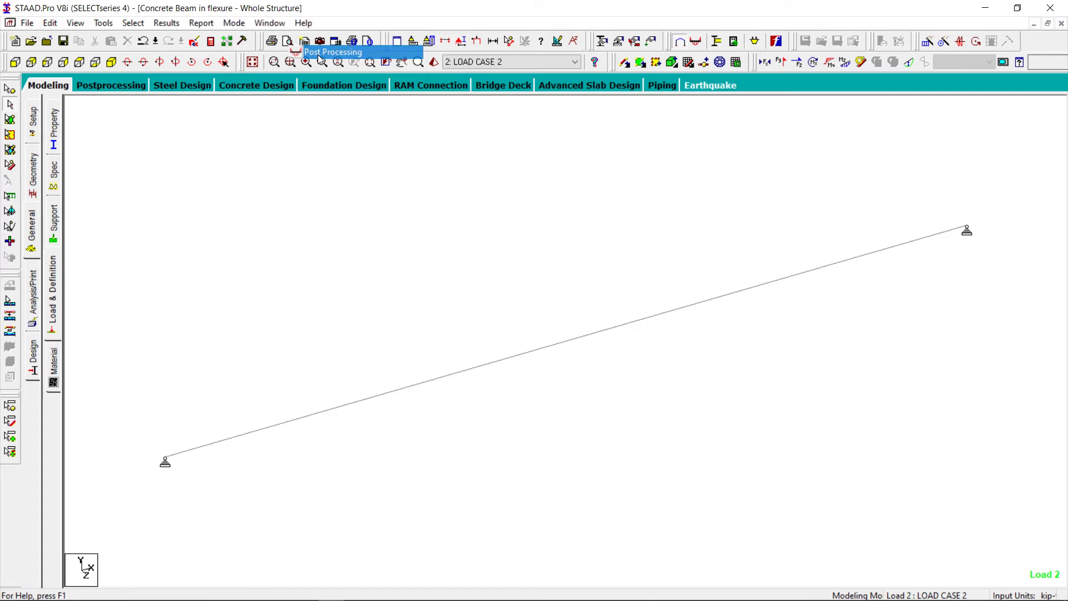
{"action": "left_click", "coordinate": [531, 379]}
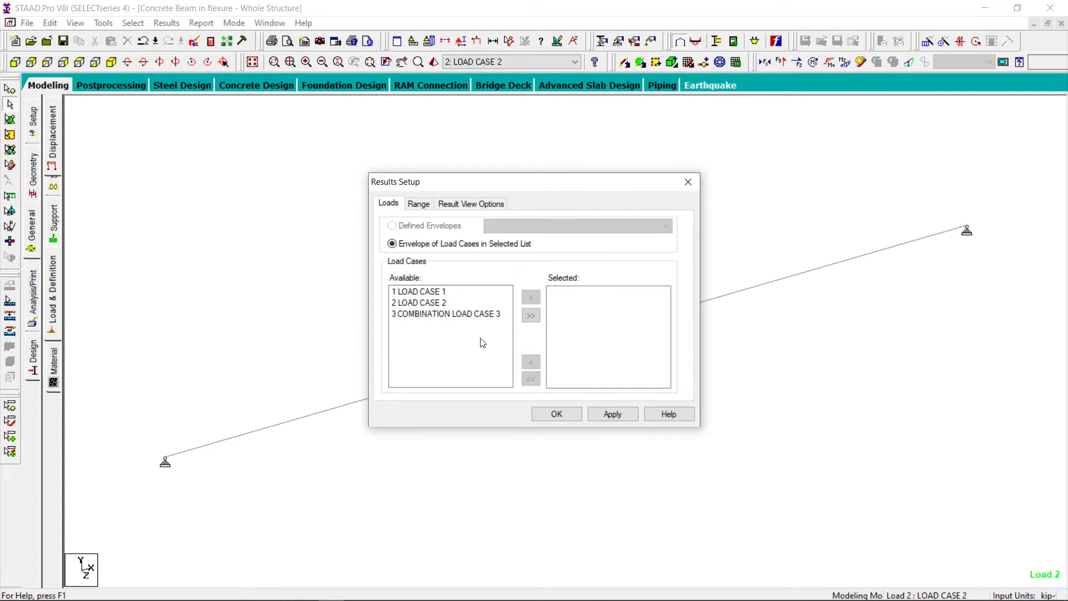
{"action": "left_click", "coordinate": [464, 315]}
{"action": "left_click", "coordinate": [531, 297]}
{"action": "left_click", "coordinate": [555, 412]}
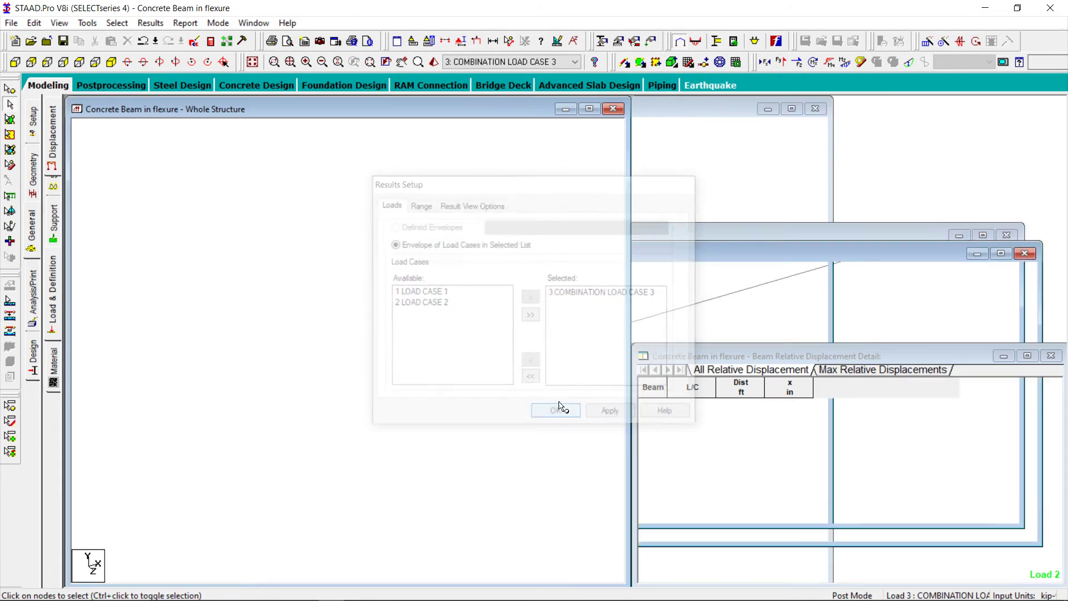
{"action": "left_click", "coordinate": [844, 63]}
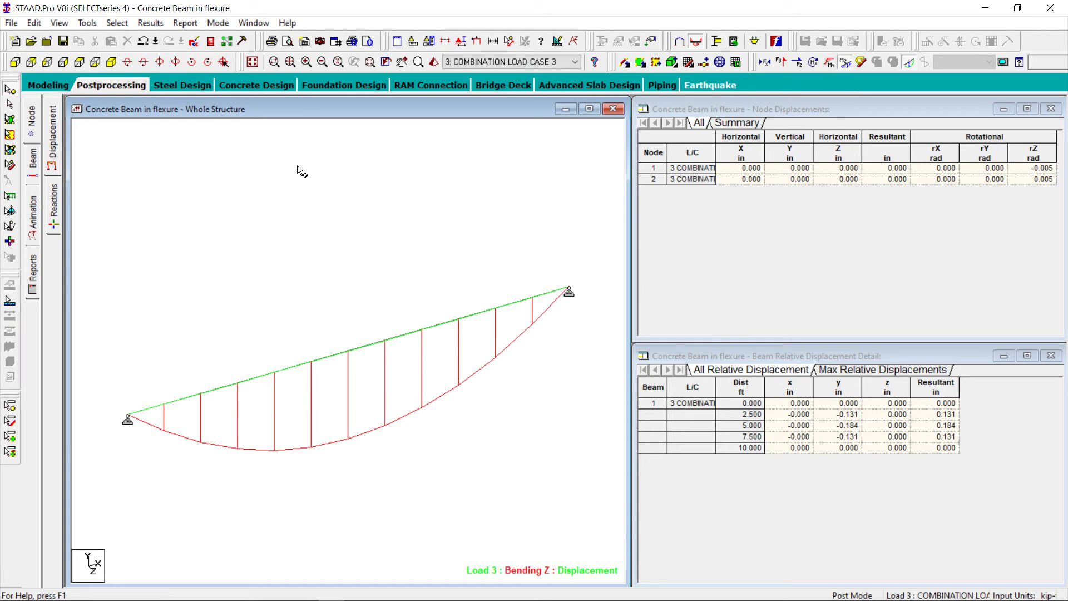
Label the diagram with its maximum beam moment of -400.350 kip-ft.
{"action": "left_click", "coordinate": [150, 23]}
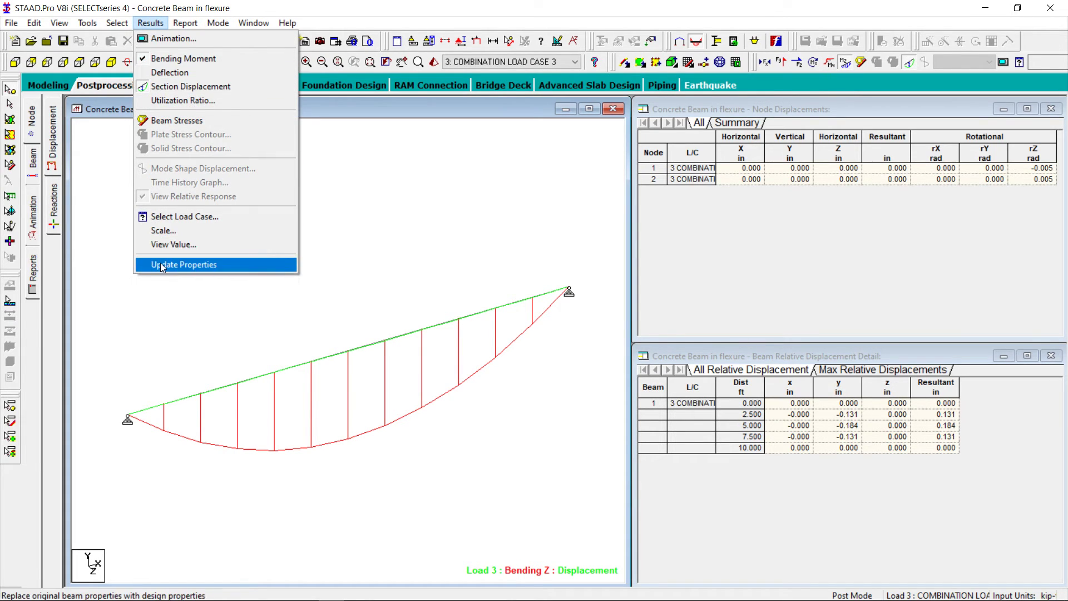
{"action": "left_click", "coordinate": [170, 245]}
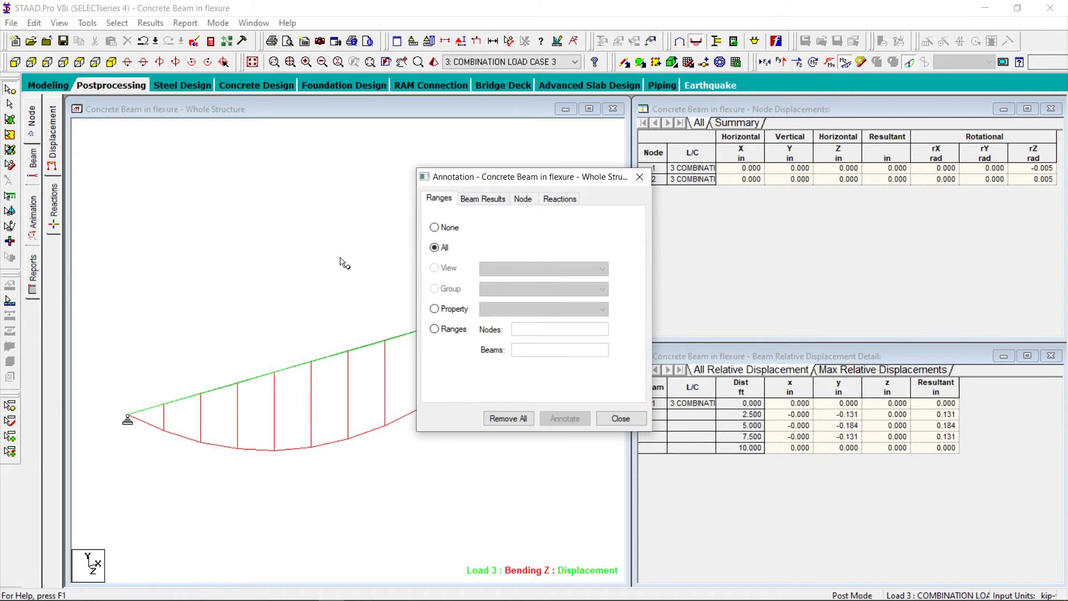
{"action": "left_click", "coordinate": [482, 199]}
{"action": "left_click", "coordinate": [494, 232]}
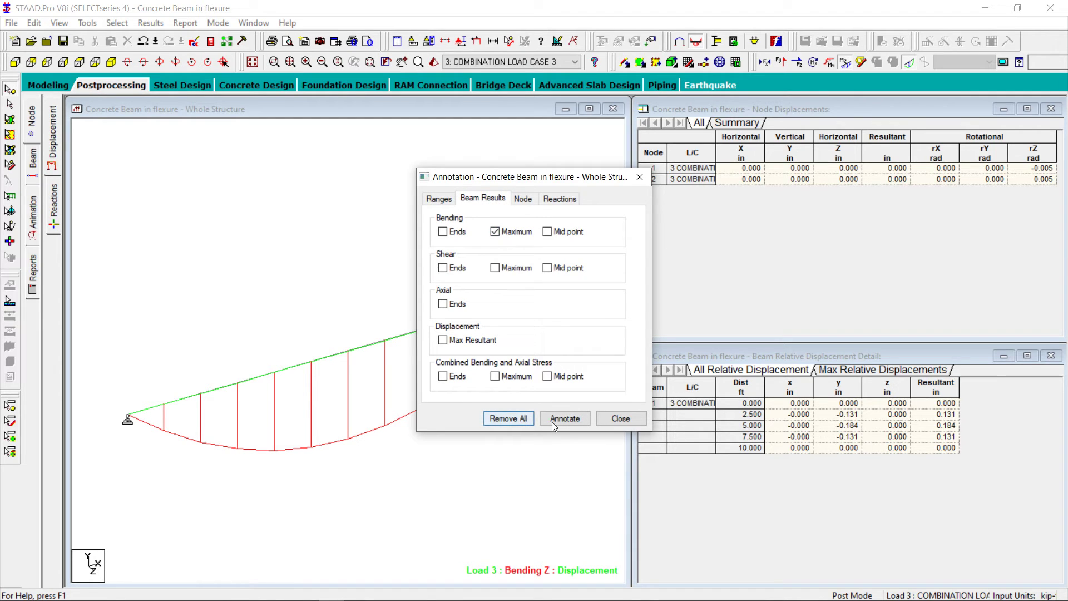
{"action": "left_click", "coordinate": [553, 421]}
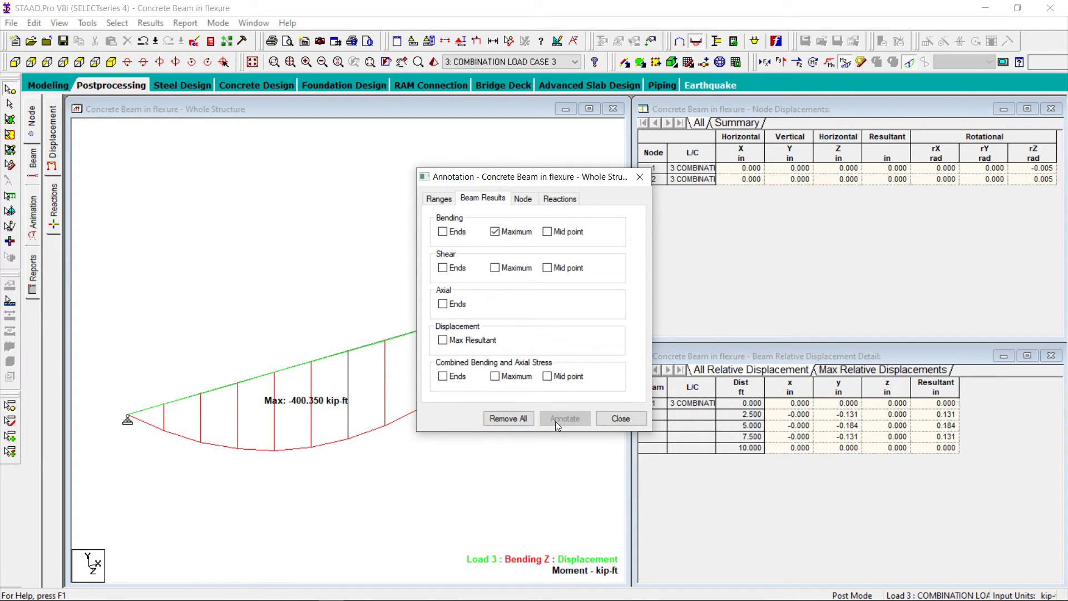
{"action": "left_click", "coordinate": [621, 418]}
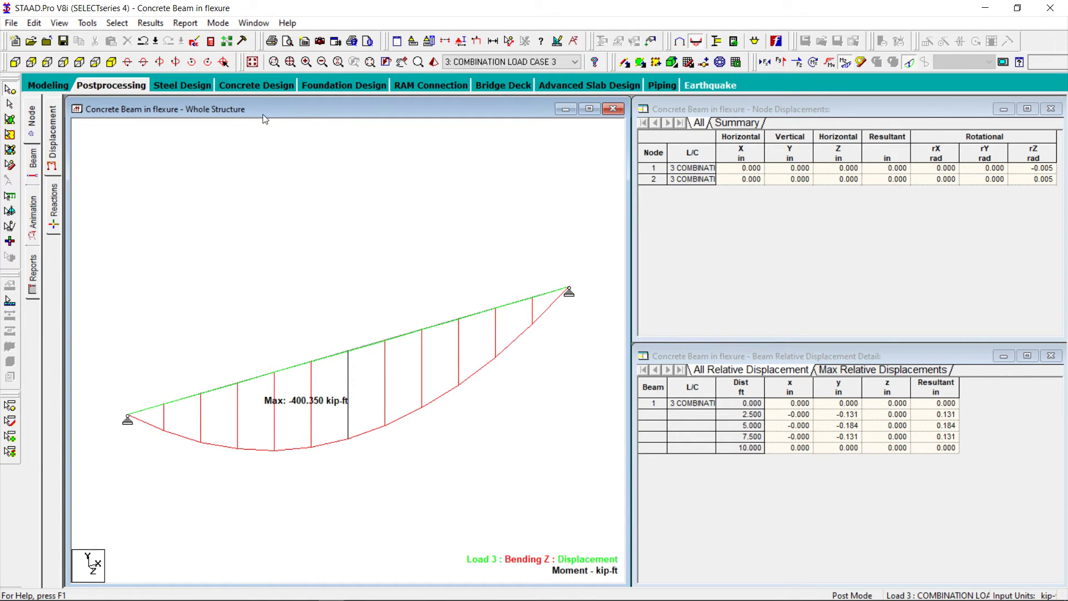
{"action": "left_click", "coordinate": [211, 44]}
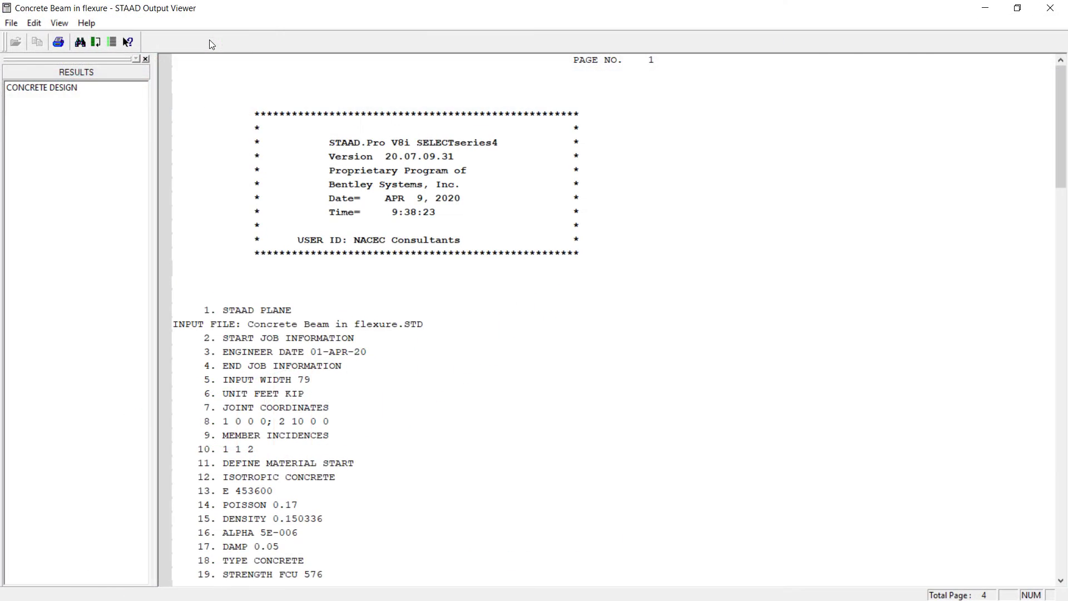
{"action": "left_click", "coordinate": [46, 90]}
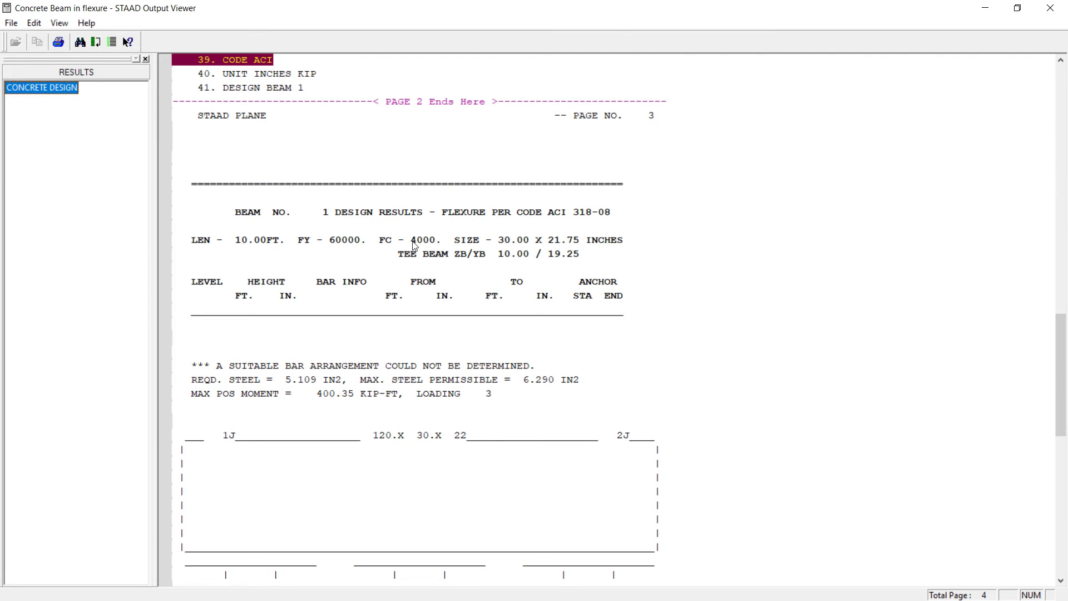
{"action": "scroll", "coordinate": [417, 240], "scroll_direction": "down", "scroll_amount": 4}
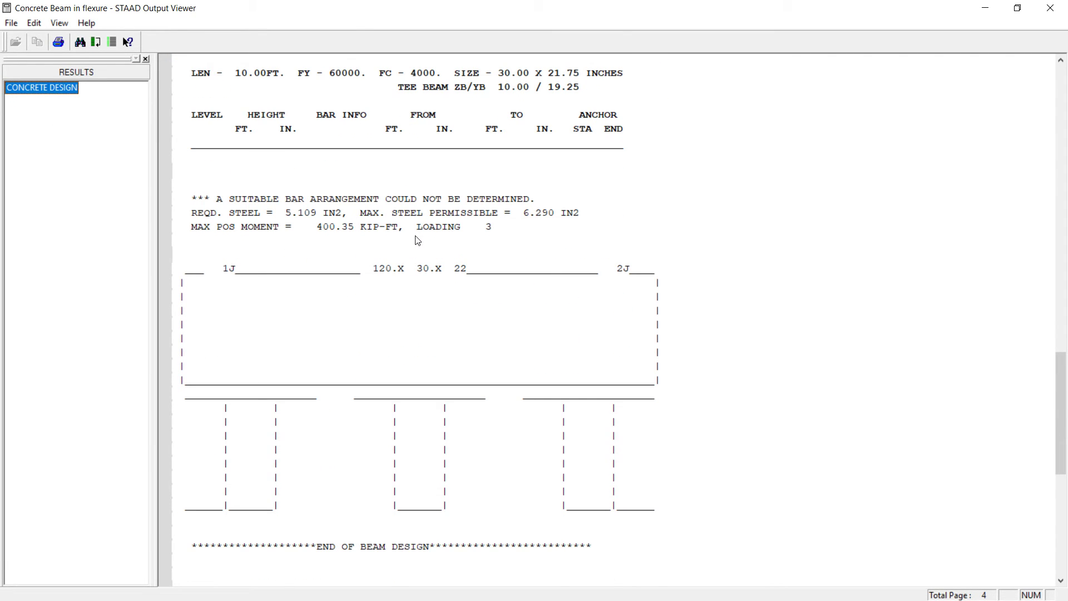
{"action": "scroll", "coordinate": [417, 240], "scroll_direction": "up", "scroll_amount": 1}
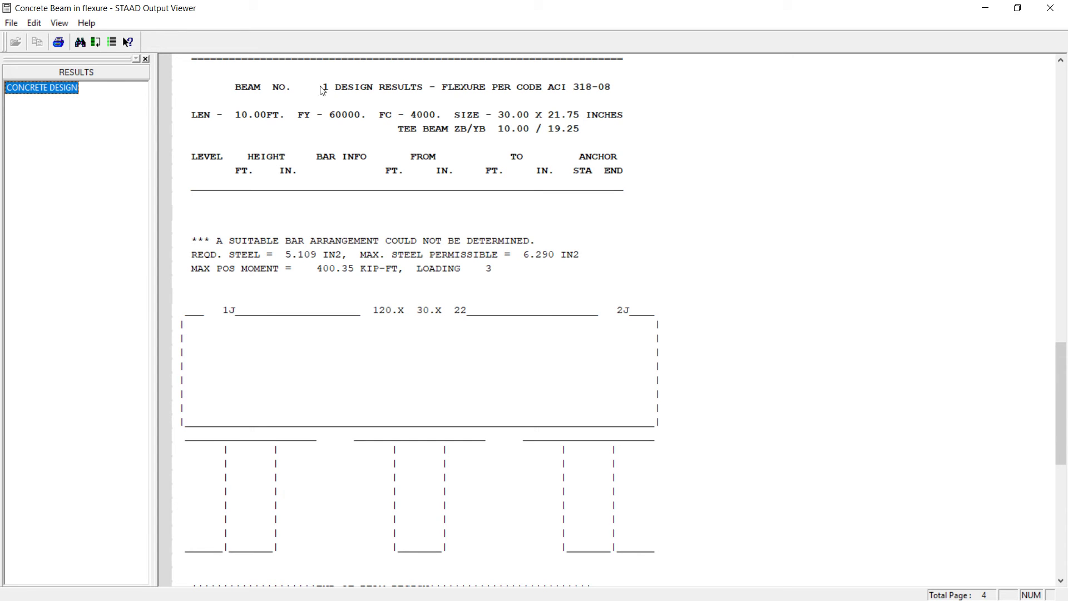
{"action": "left_click", "coordinate": [1051, 8]}
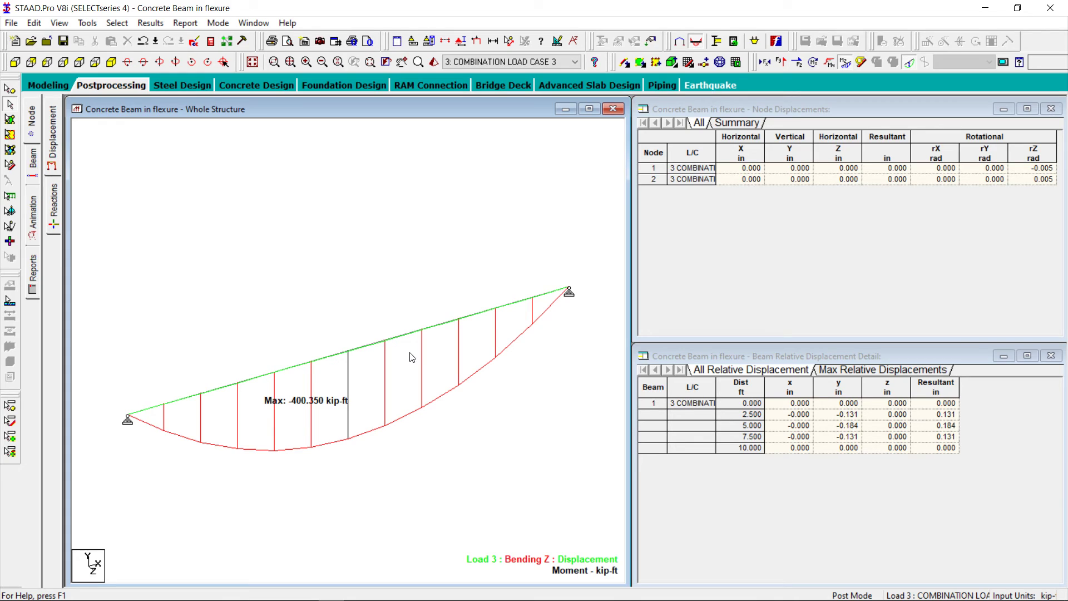